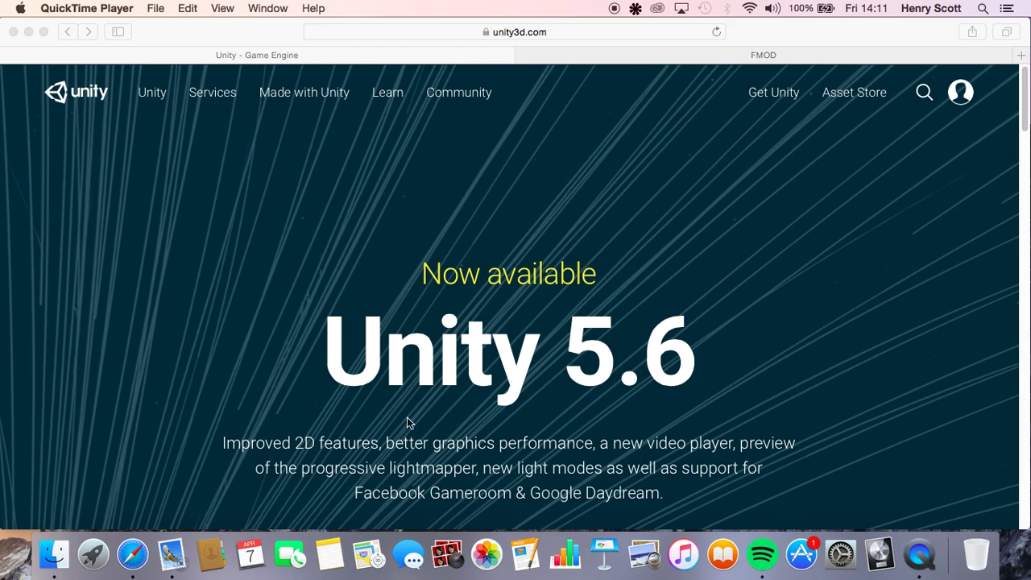
Step: Review the Unity and FMOD home pages, then examine the available plans in the Unity store
{"action": "left_click", "coordinate": [772, 54]}
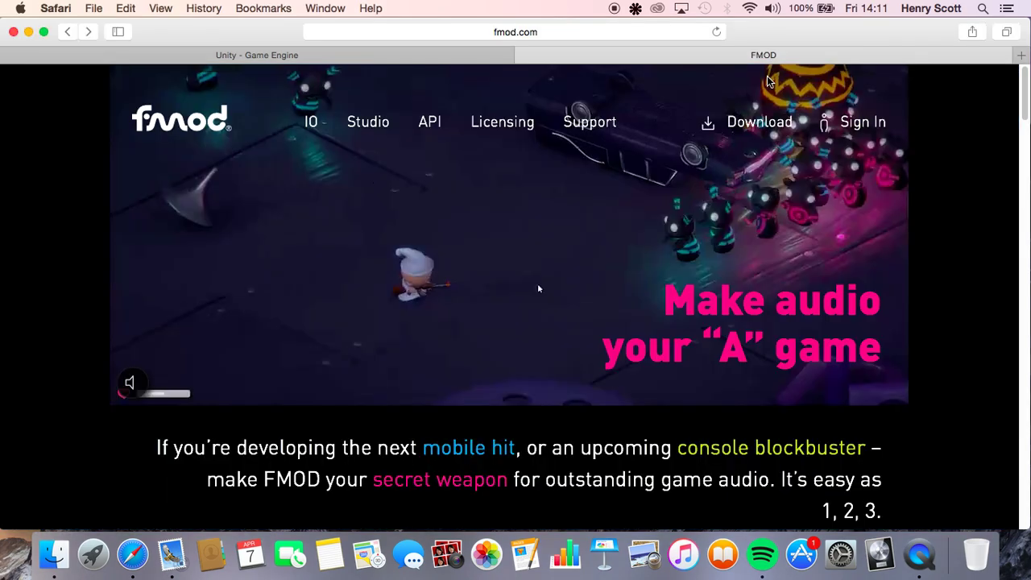
{"action": "left_click", "coordinate": [297, 56]}
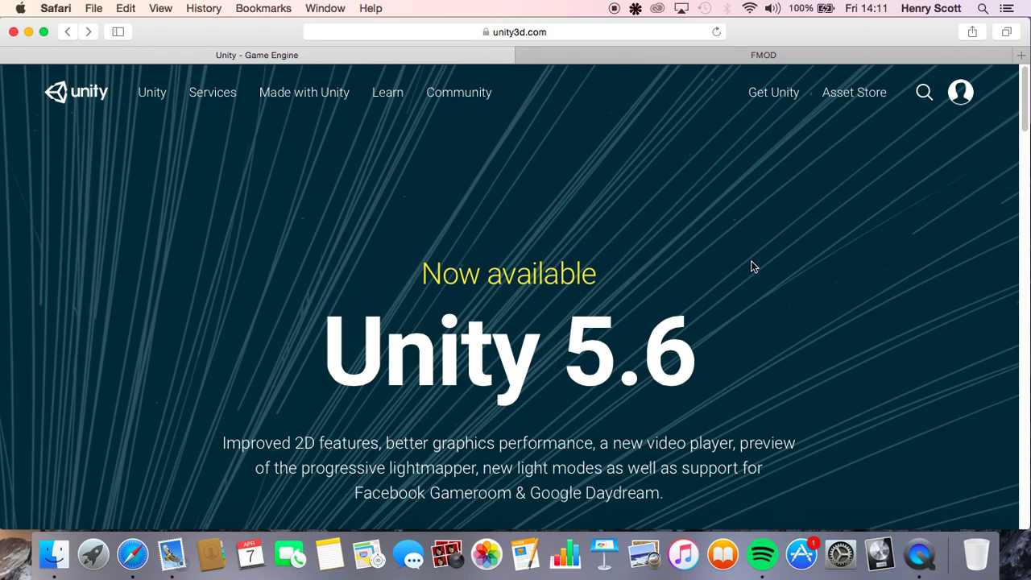
{"action": "left_click", "coordinate": [769, 110]}
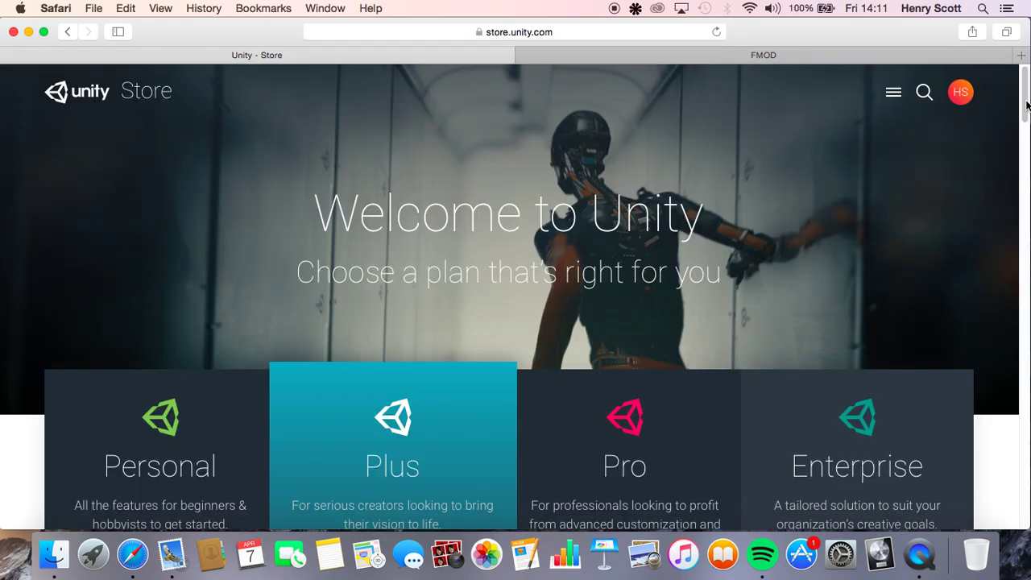
{"action": "left_click_drag", "start_coordinate": [1027, 101], "coordinate": [1026, 133]}
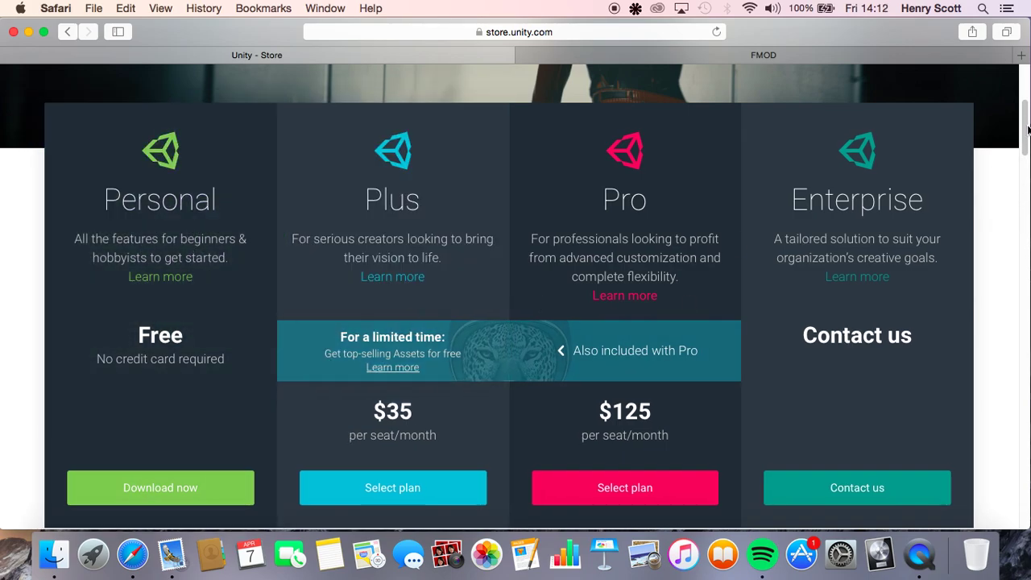
{"action": "scroll", "coordinate": [1027, 129], "scroll_direction": "up", "scroll_amount": 5}
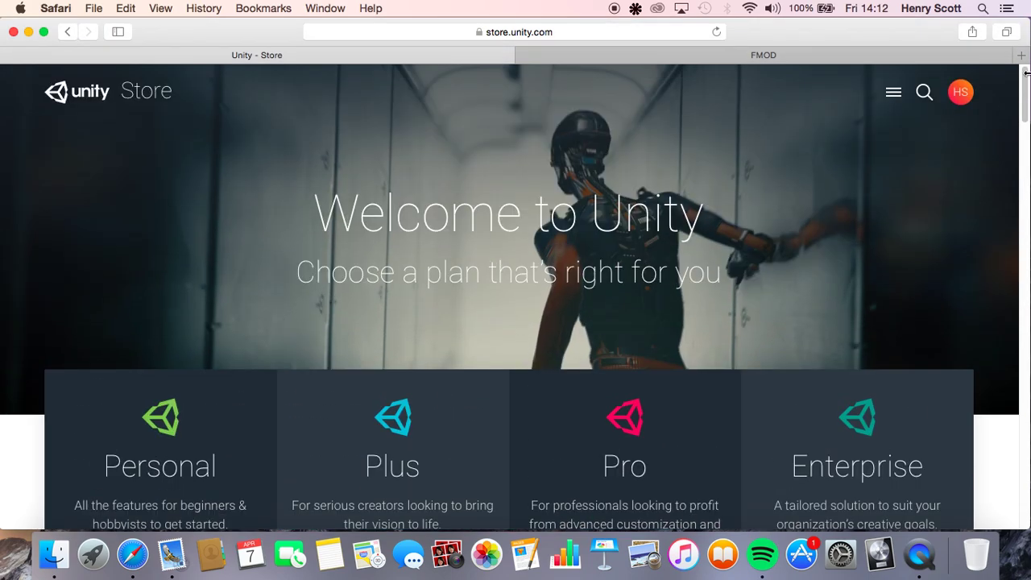
Step: On the FMOD site's download page, examine the FMOD Studio Authoring Tool and FMOD Studio Unity Integration downloads
{"action": "left_click", "coordinate": [713, 56]}
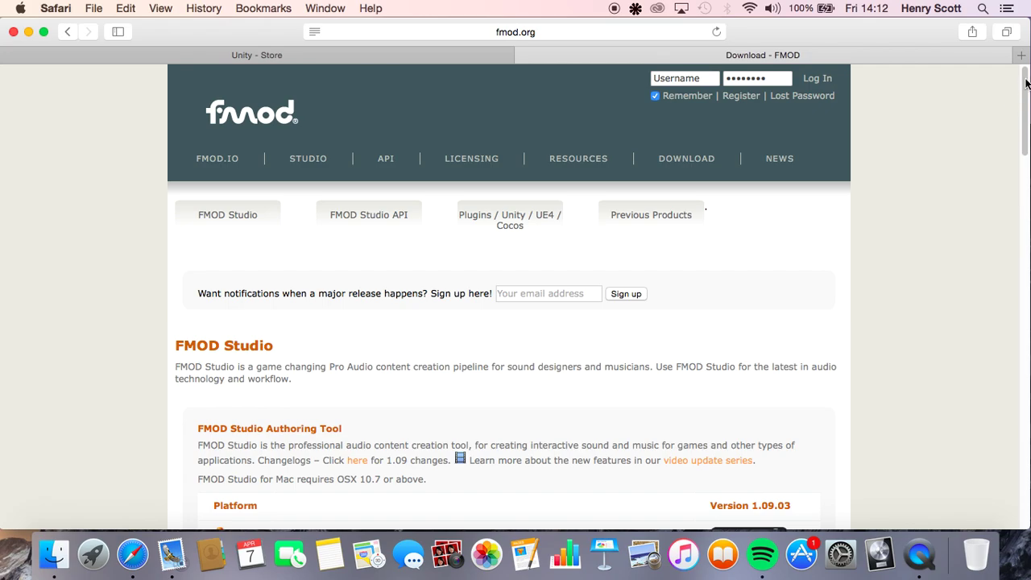
{"action": "scroll", "coordinate": [1026, 83], "scroll_direction": "down", "scroll_amount": 5}
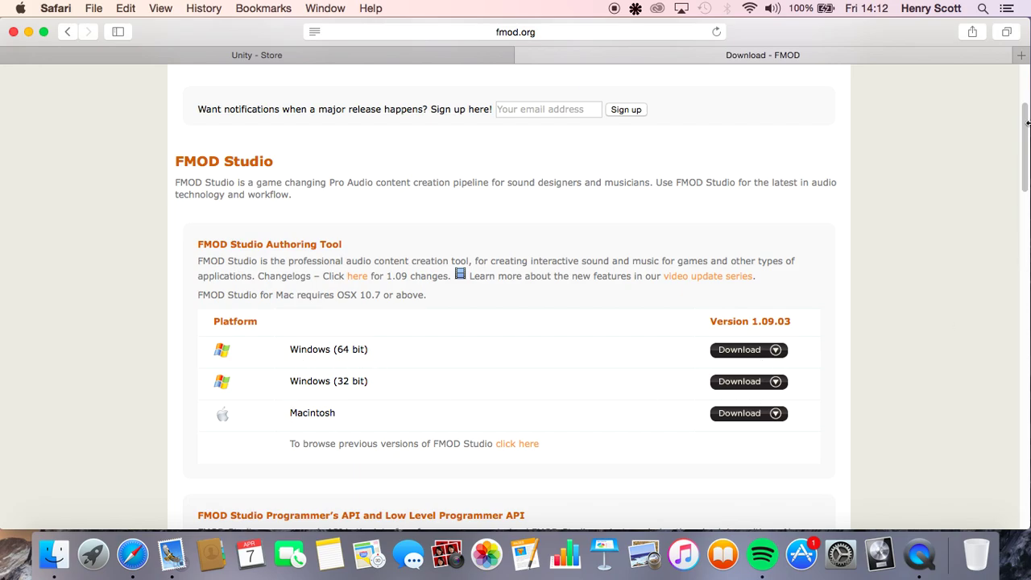
{"action": "scroll", "coordinate": [1026, 119], "scroll_direction": "down", "scroll_amount": 2}
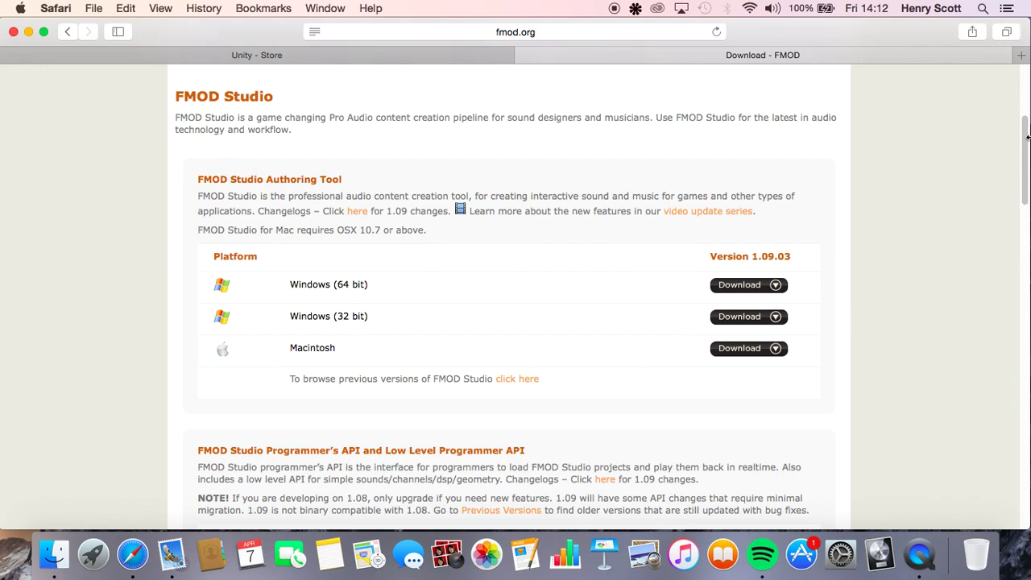
{"action": "left_click_drag", "start_coordinate": [1027, 134], "coordinate": [1015, 345]}
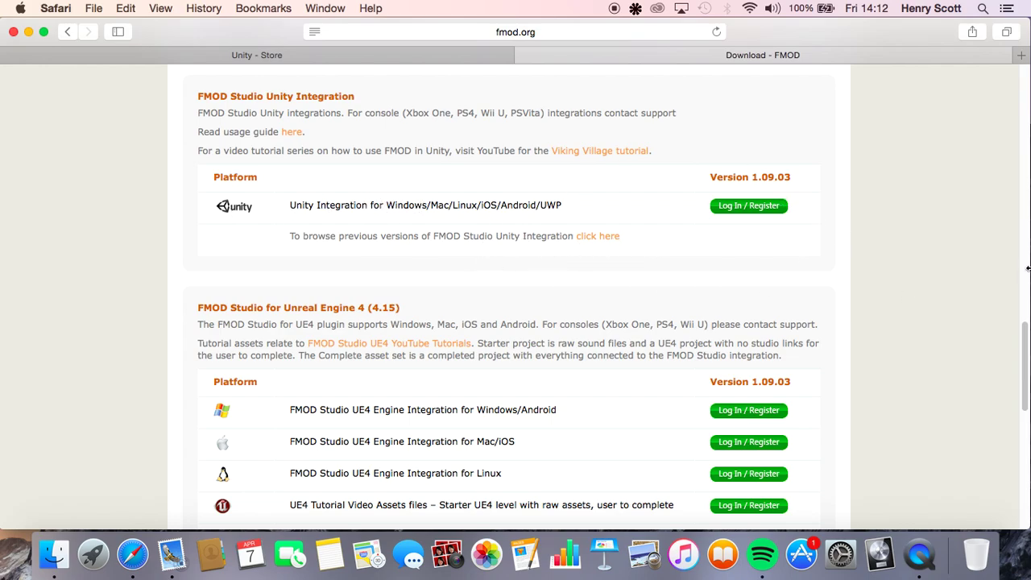
{"action": "mouse_move", "coordinate": [1027, 343]}
{"action": "left_mouse_down"}
{"action": "mouse_move", "coordinate": [1028, 286]}
{"action": "mouse_move", "coordinate": [1027, 326]}
{"action": "left_mouse_up"}
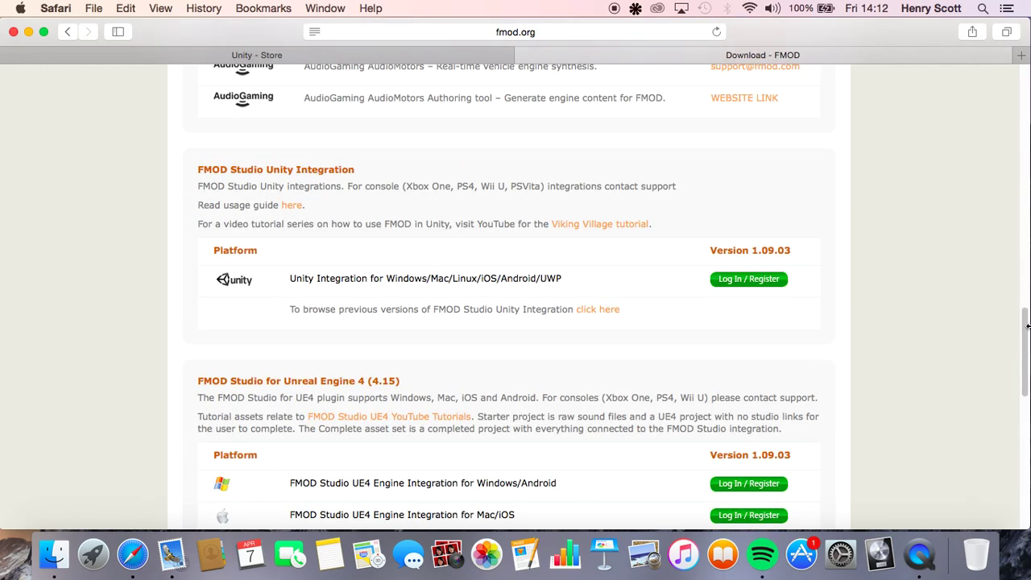
Step: Switch to Finder and locate the fmodstudio10903_v2.unitypackage file in the home directory's Unity folder, then minimize the window
{"action": "left_click", "coordinate": [54, 554]}
{"action": "left_click", "coordinate": [196, 8]}
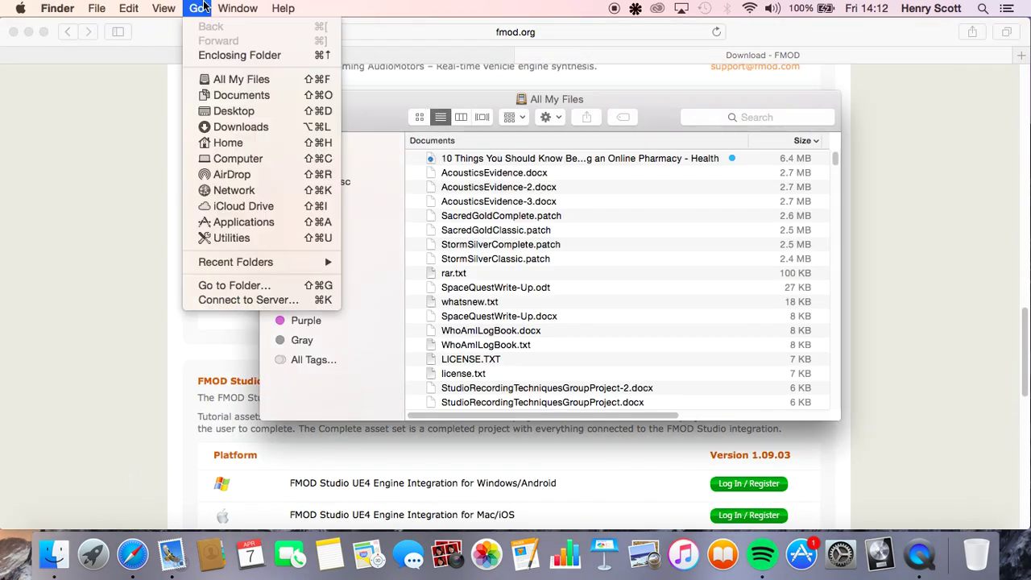
{"action": "left_click", "coordinate": [506, 232]}
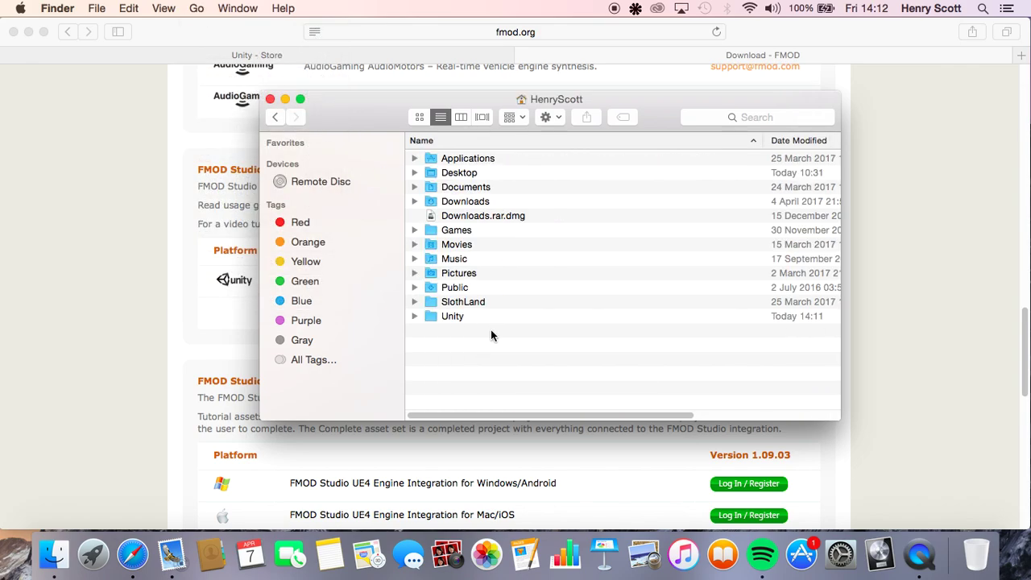
{"action": "double_click", "coordinate": [451, 318]}
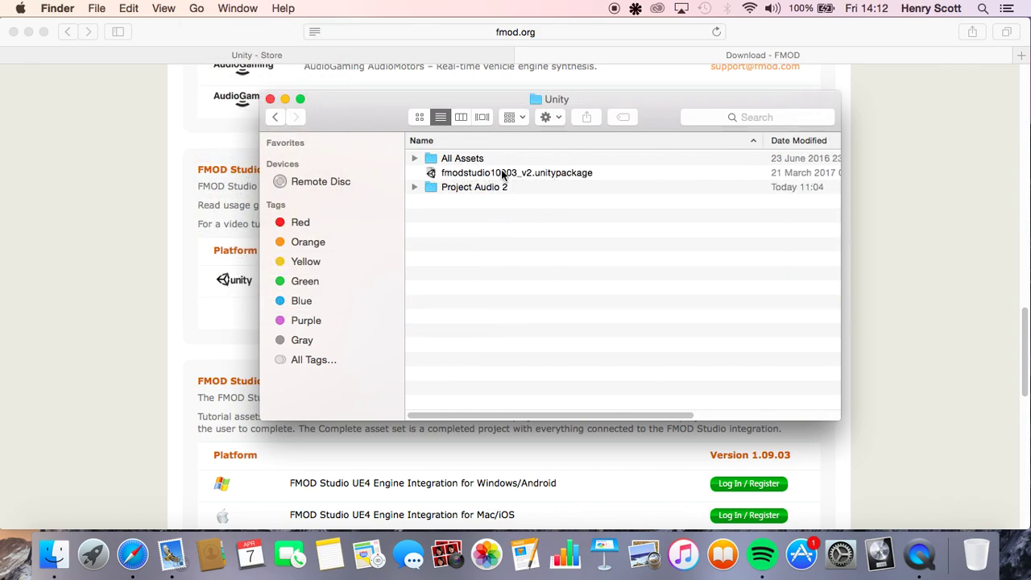
{"action": "left_click", "coordinate": [284, 99]}
Step: Launch Unity and create a new 3D project named Test in the Unity folder
{"action": "left_click", "coordinate": [95, 556]}
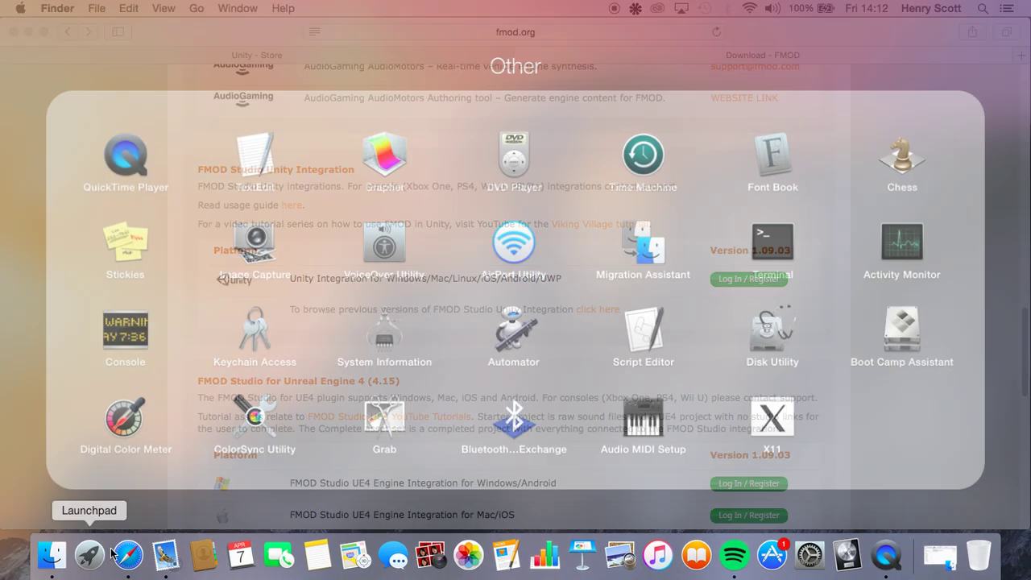
{"action": "left_click", "coordinate": [944, 31]}
{"action": "scroll", "coordinate": [725, 76], "scroll_direction": "right", "scroll_amount": 3}
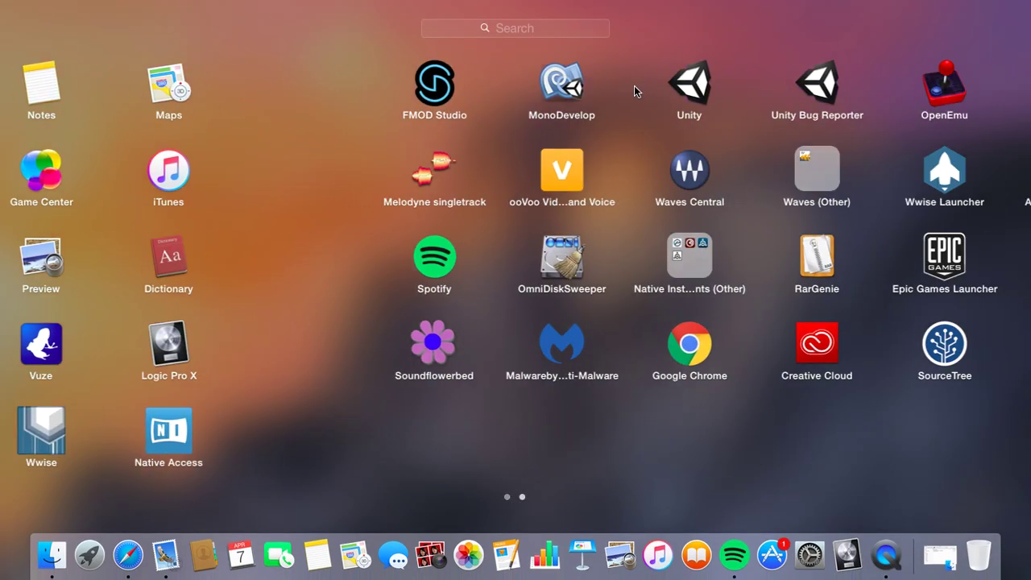
{"action": "left_click", "coordinate": [394, 81]}
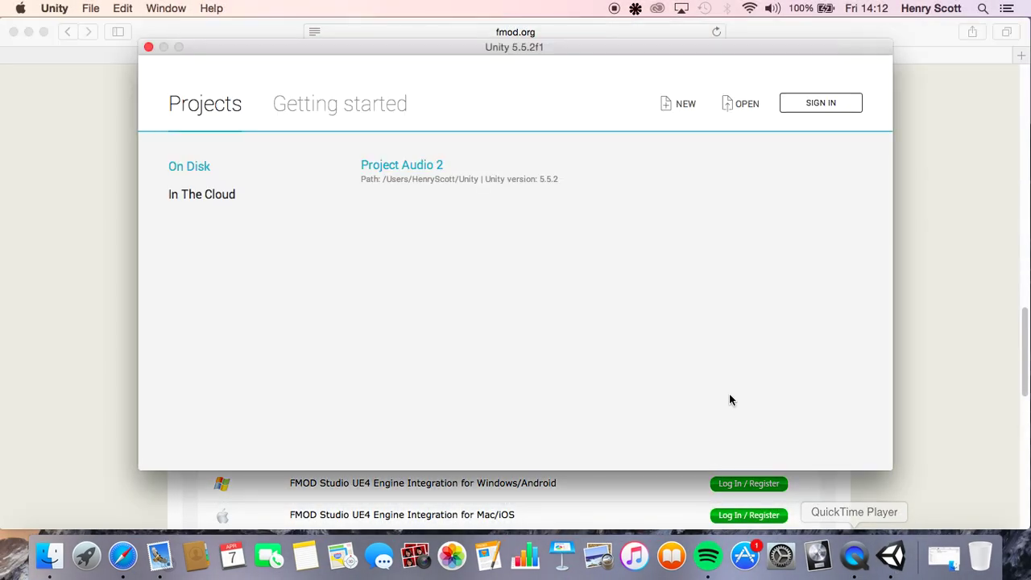
{"action": "left_click", "coordinate": [676, 104]}
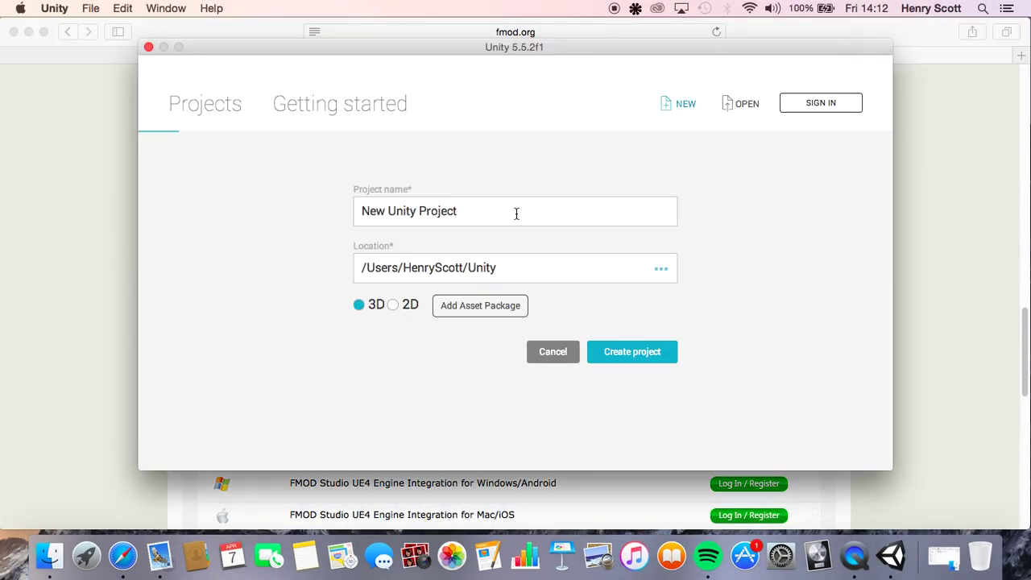
{"action": "type", "text": "Test"}
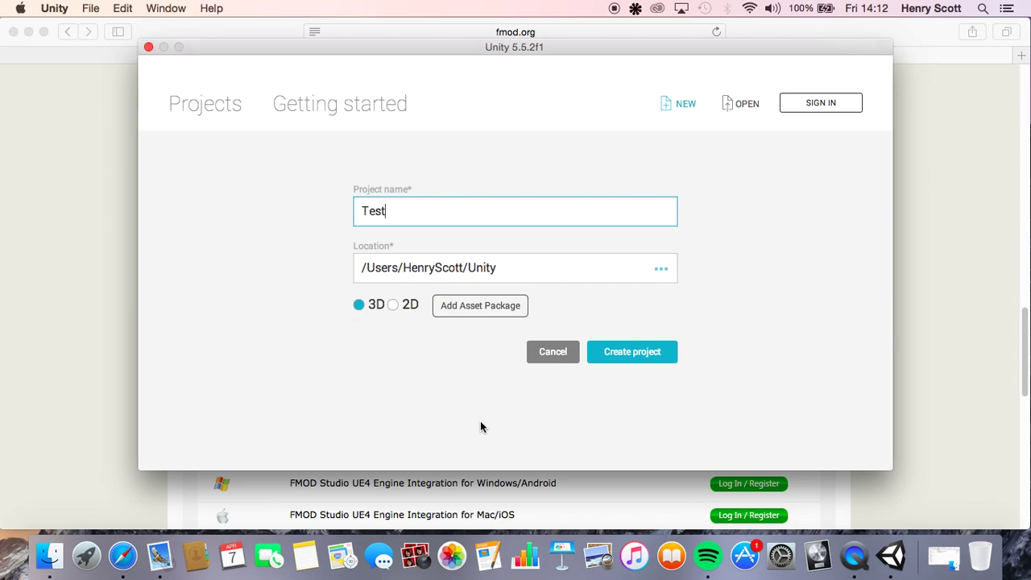
{"action": "left_click", "coordinate": [646, 355]}
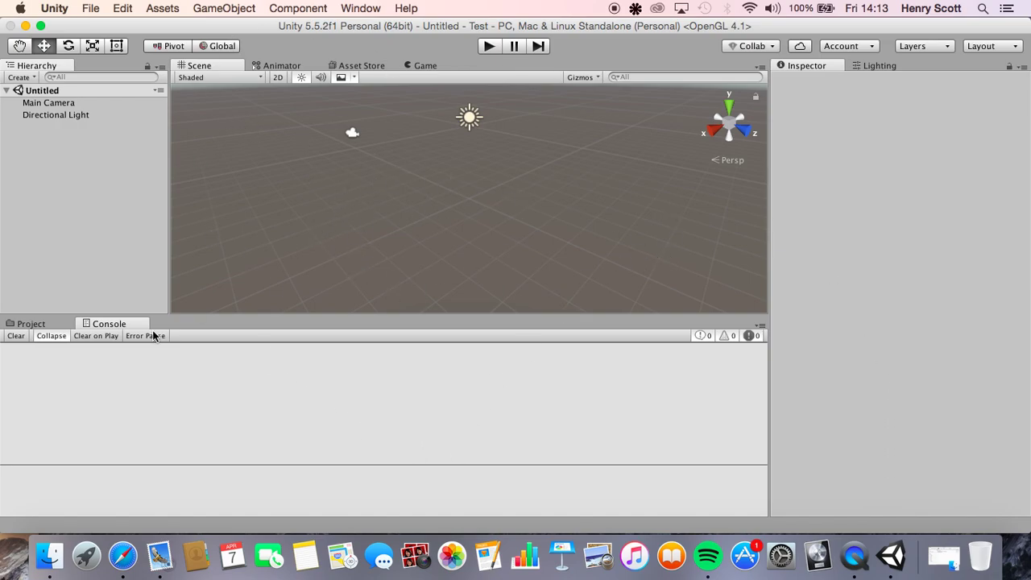
Step: Import all items of fmodstudio10903_v2.unitypackage from the Unity folder into the Test project
{"action": "left_click", "coordinate": [47, 557]}
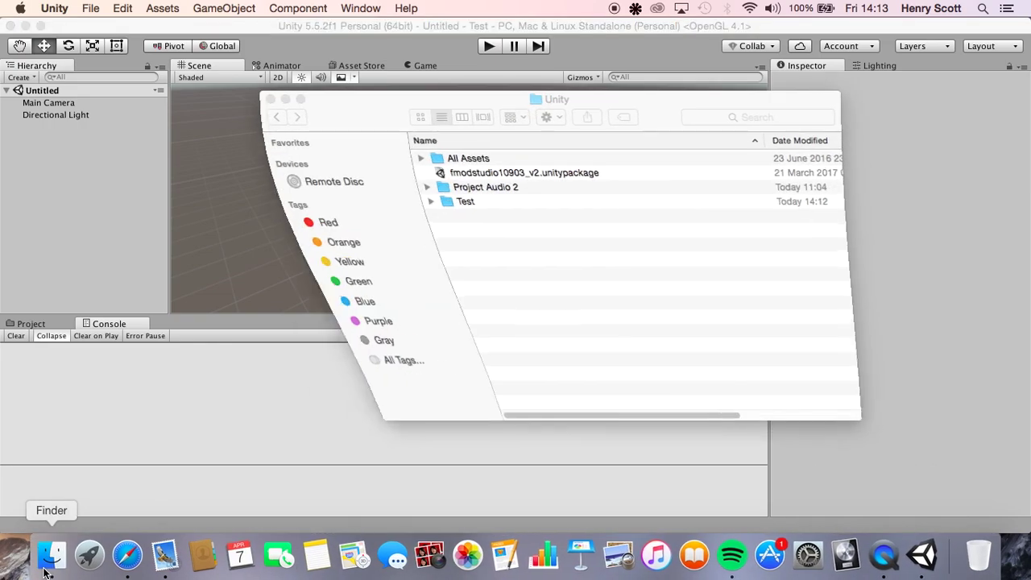
{"action": "left_click_drag", "start_coordinate": [422, 124], "coordinate": [323, 88]}
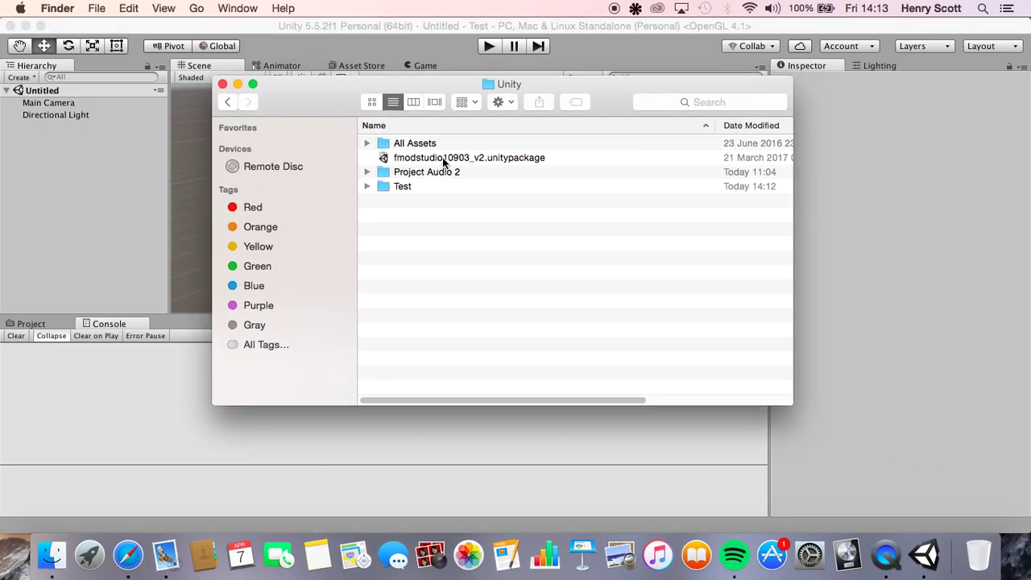
{"action": "double_click", "coordinate": [443, 160]}
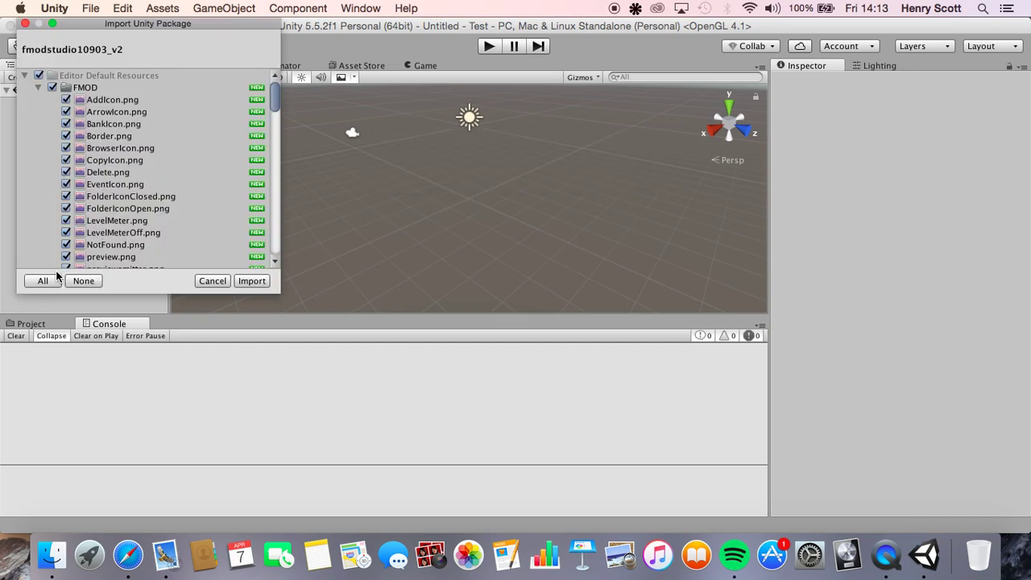
{"action": "left_click", "coordinate": [44, 282]}
{"action": "left_click", "coordinate": [252, 282]}
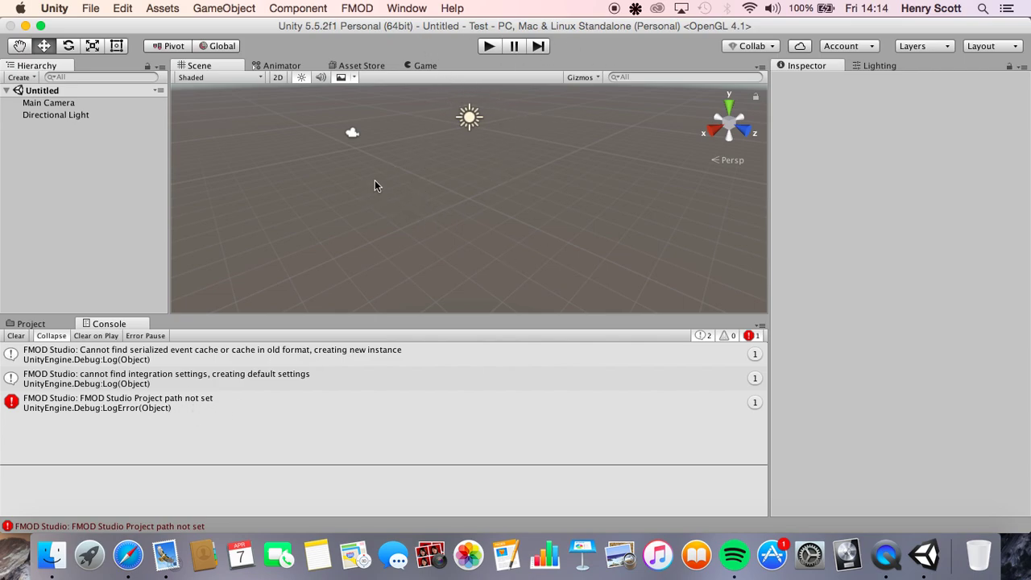
Step: Open the FMOD integration settings in Unity, then launch FMOD Studio
{"action": "left_click", "coordinate": [357, 9]}
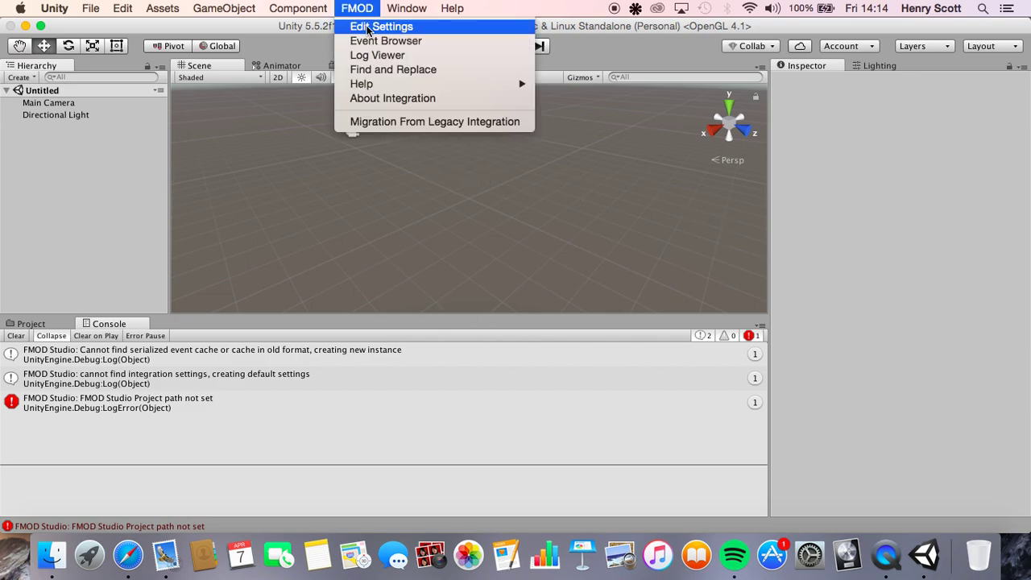
{"action": "left_click", "coordinate": [375, 26]}
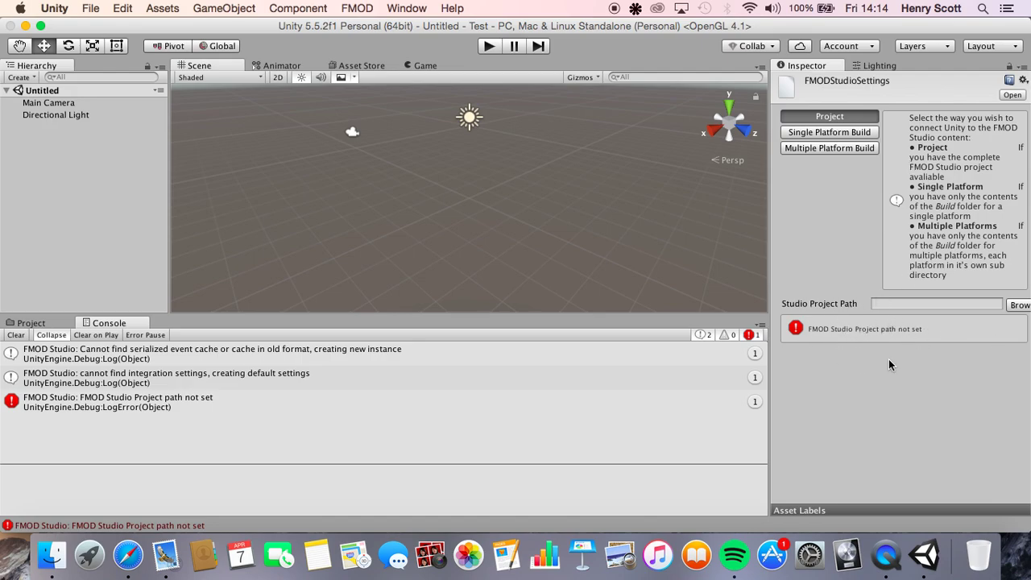
{"action": "left_click", "coordinate": [89, 556]}
{"action": "left_click", "coordinate": [130, 95]}
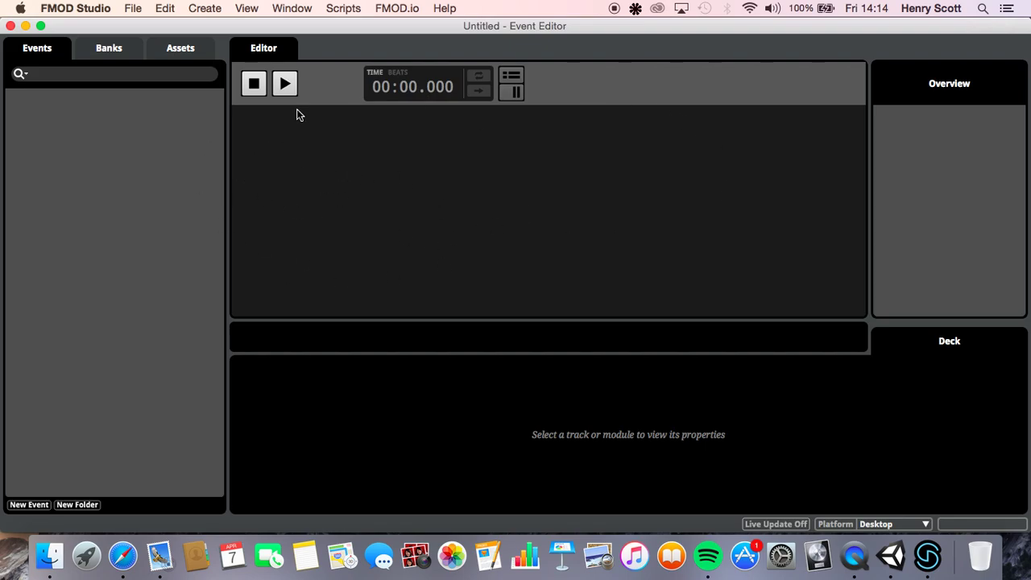
Step: Save the untitled FMOD Studio project as FMOD inside the Unity project's Test folder
{"action": "left_click", "coordinate": [134, 10]}
{"action": "left_click", "coordinate": [170, 107]}
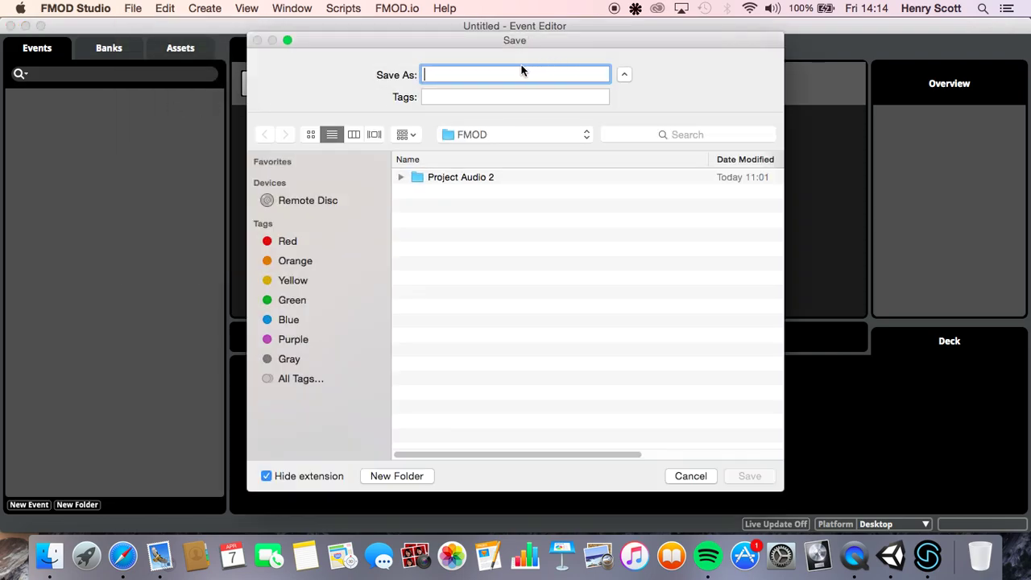
{"action": "left_click", "coordinate": [475, 136]}
{"action": "left_click", "coordinate": [495, 166]}
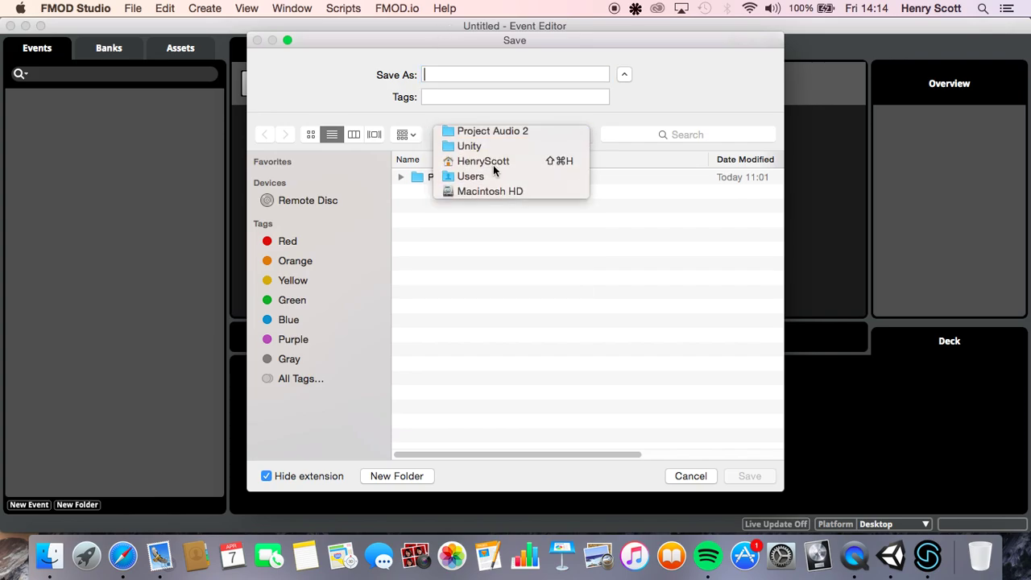
{"action": "left_click", "coordinate": [478, 133]}
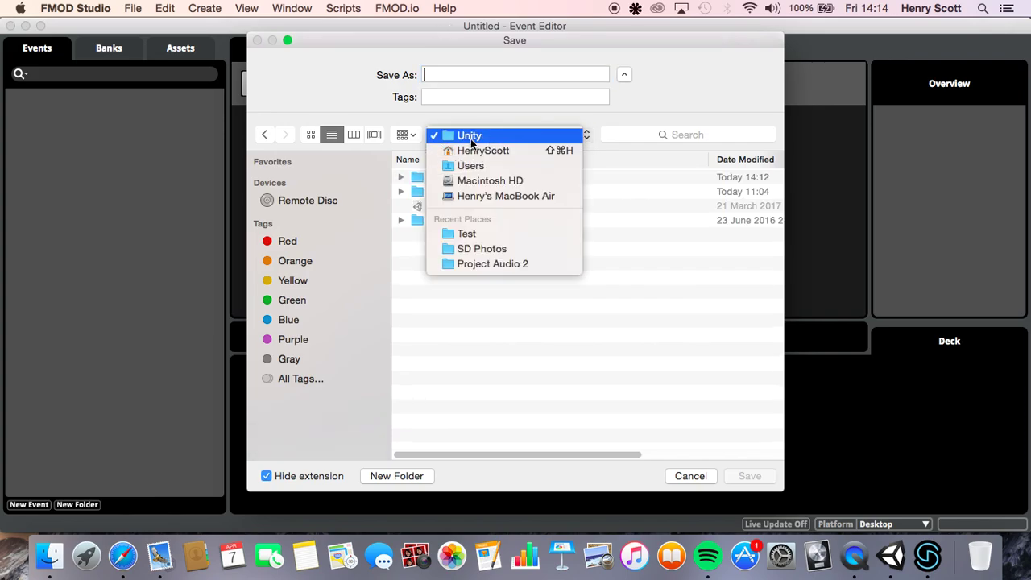
{"action": "left_click", "coordinate": [487, 153]}
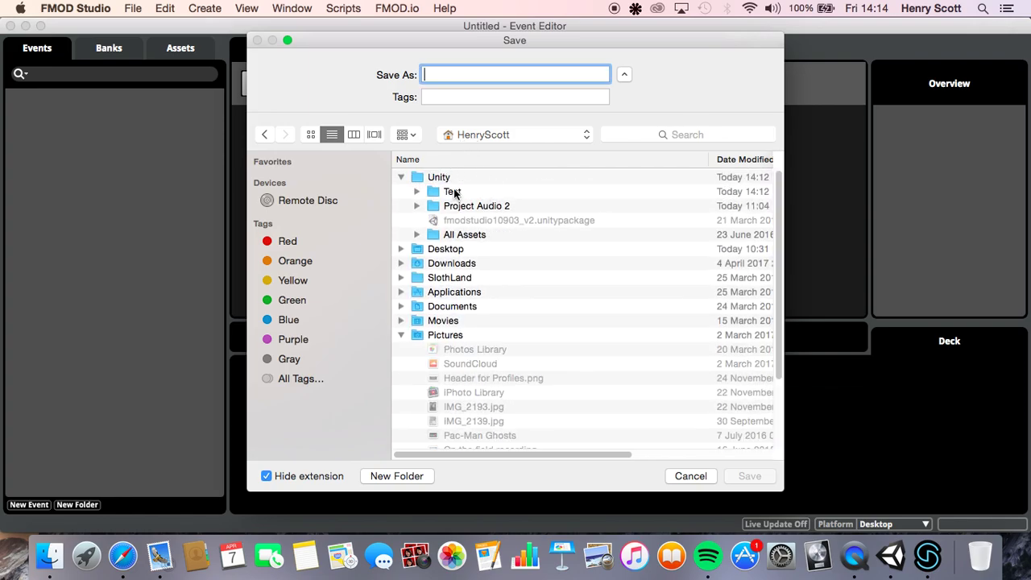
{"action": "double_click", "coordinate": [437, 177]}
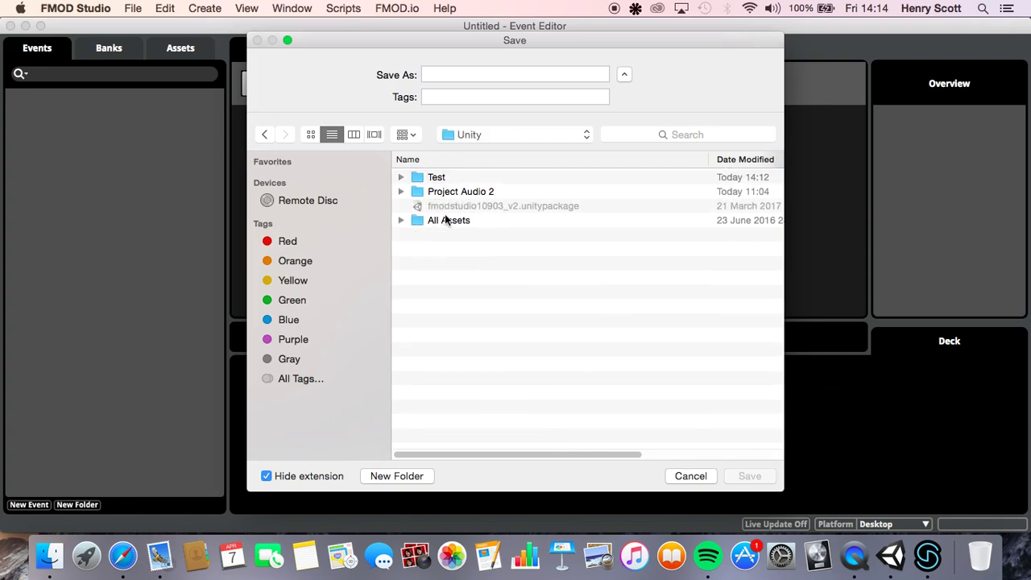
{"action": "double_click", "coordinate": [466, 182]}
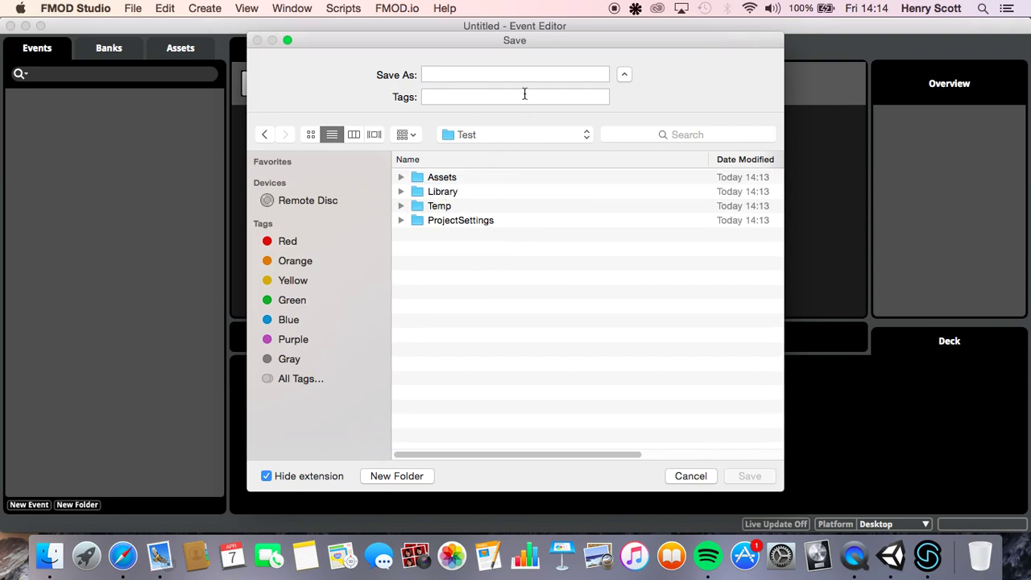
{"action": "left_click", "coordinate": [496, 74]}
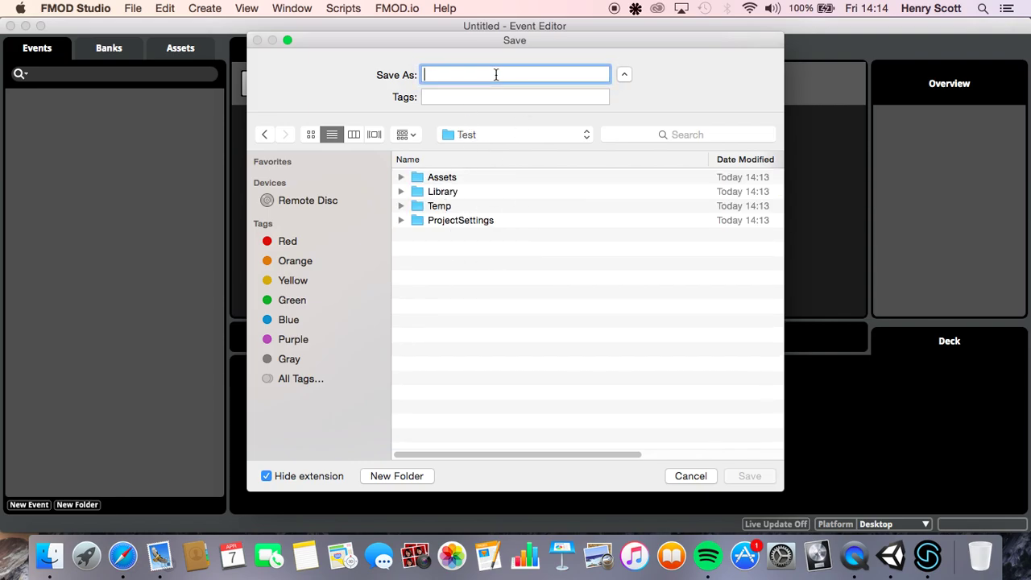
{"action": "type", "text": "FMOD"}
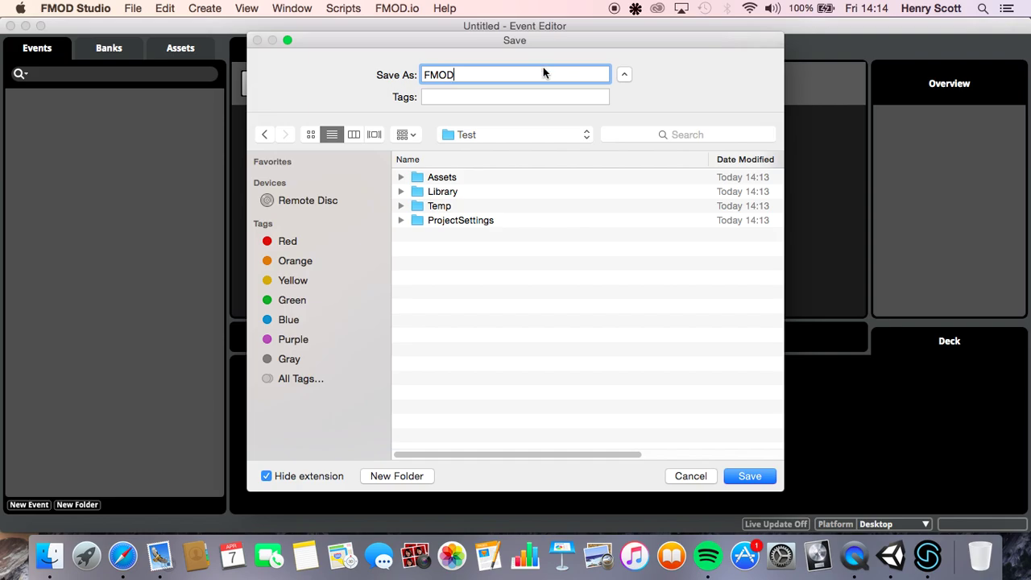
{"action": "left_click", "coordinate": [750, 476]}
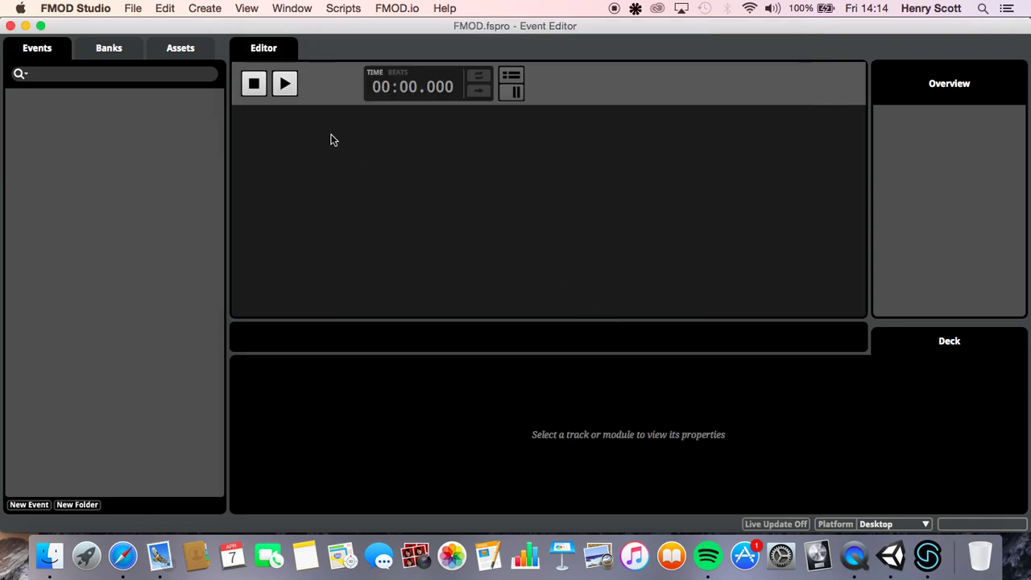
Step: Build the FMOD project's banks and save the project
{"action": "left_click", "coordinate": [132, 8]}
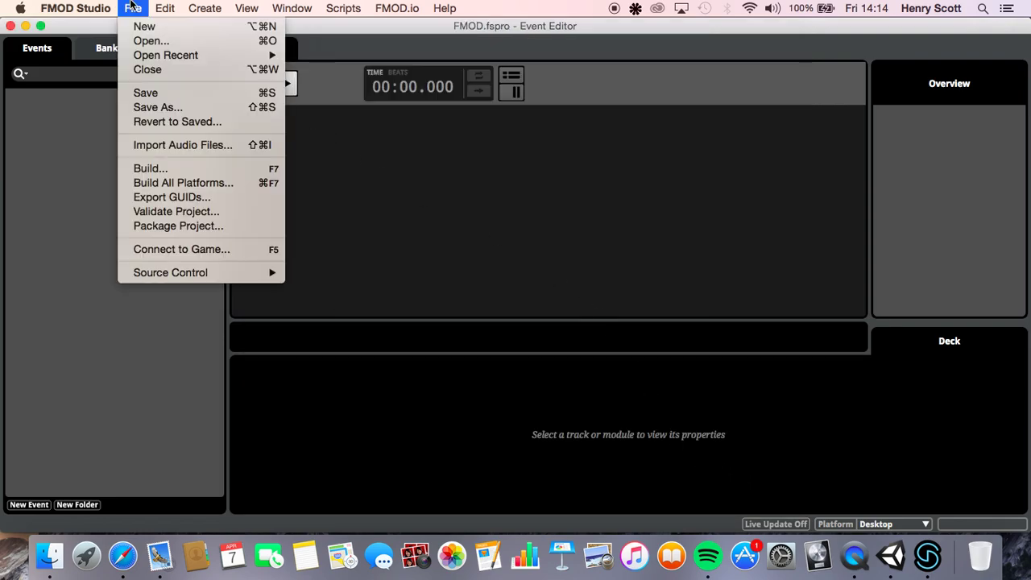
{"action": "left_click", "coordinate": [179, 171]}
{"action": "left_click", "coordinate": [132, 9]}
{"action": "left_click", "coordinate": [164, 96]}
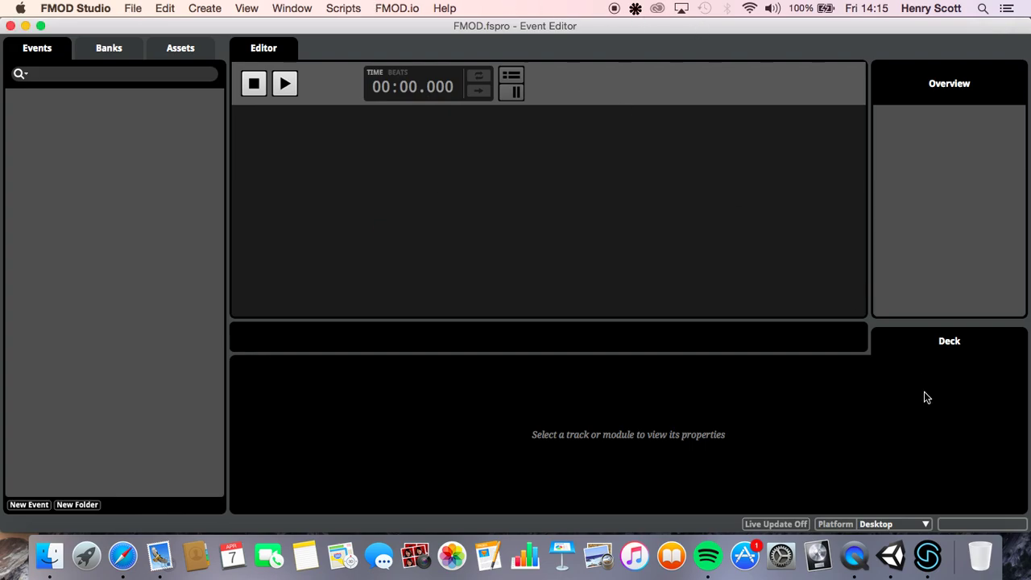
Step: Switch to Unity and set the Studio Project Path to FMOD.fspro in the Test project's FMOD folder
{"action": "left_click", "coordinate": [891, 556]}
{"action": "left_click", "coordinate": [1017, 306]}
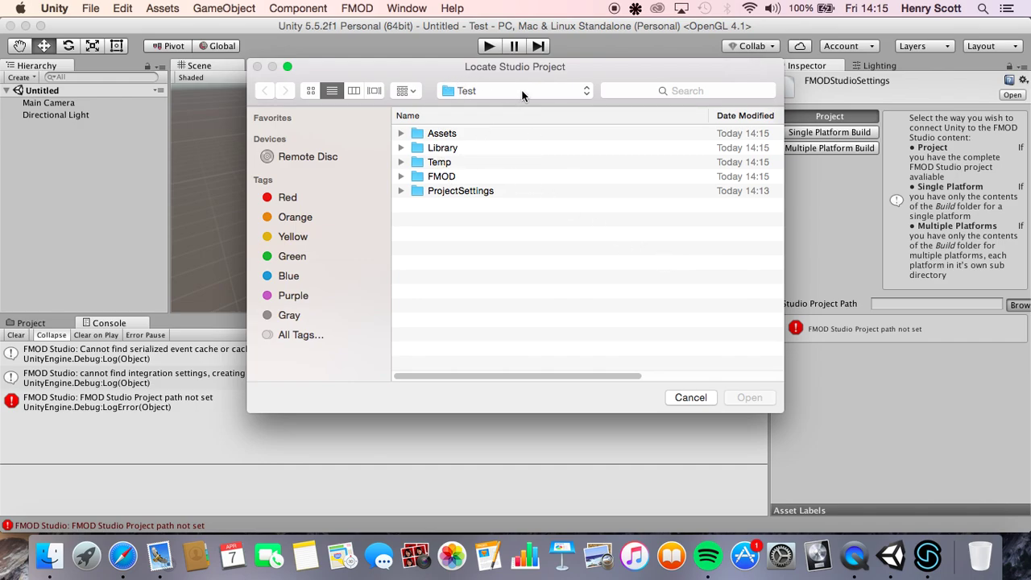
{"action": "double_click", "coordinate": [439, 177]}
{"action": "left_click", "coordinate": [448, 150]}
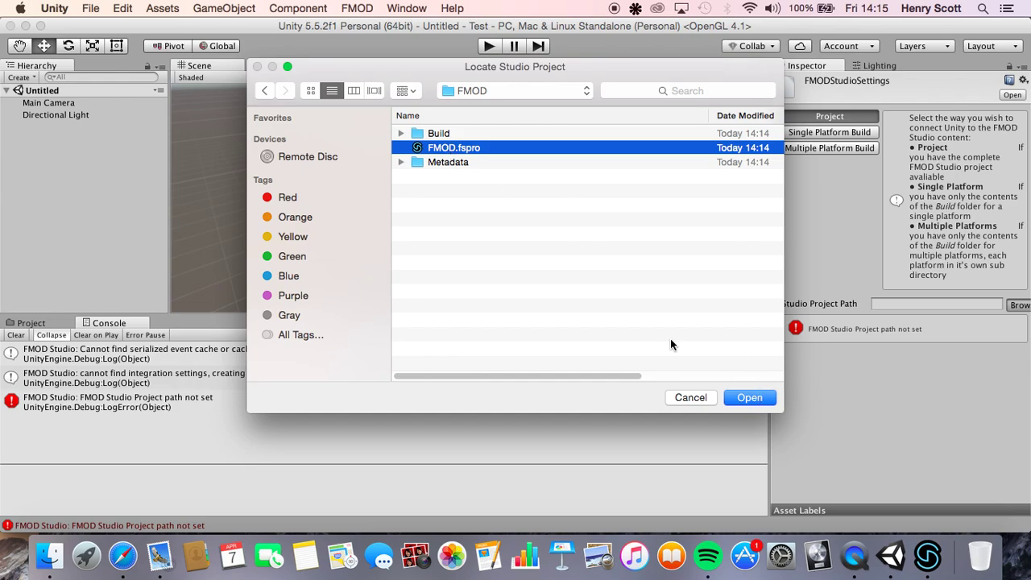
{"action": "left_click", "coordinate": [732, 396]}
Step: Review the remaining FMOD Studio integration settings and clear the console messages
{"action": "scroll", "coordinate": [1025, 158], "scroll_direction": "down", "scroll_amount": 5}
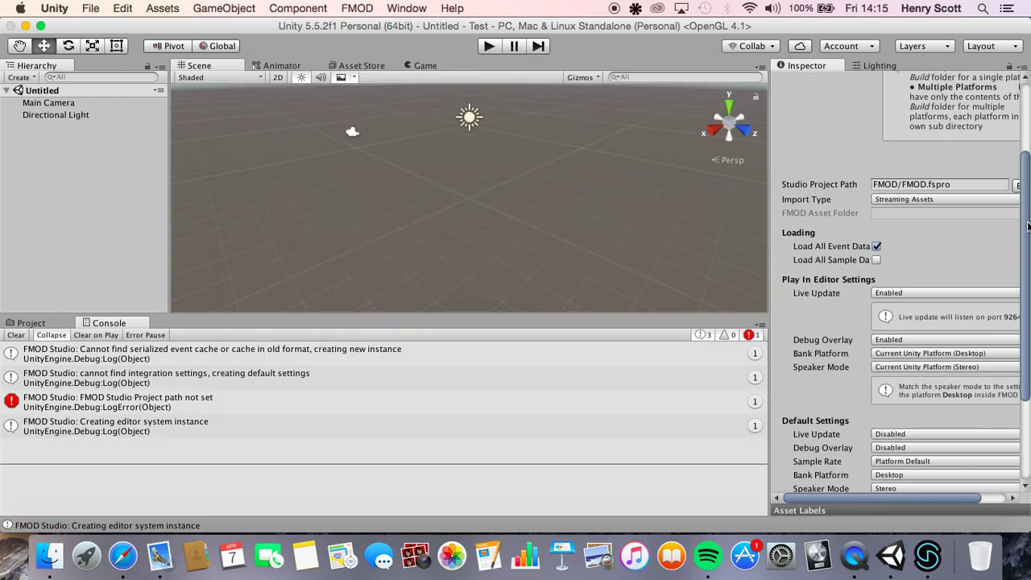
{"action": "scroll", "coordinate": [1020, 225], "scroll_direction": "down", "scroll_amount": 2}
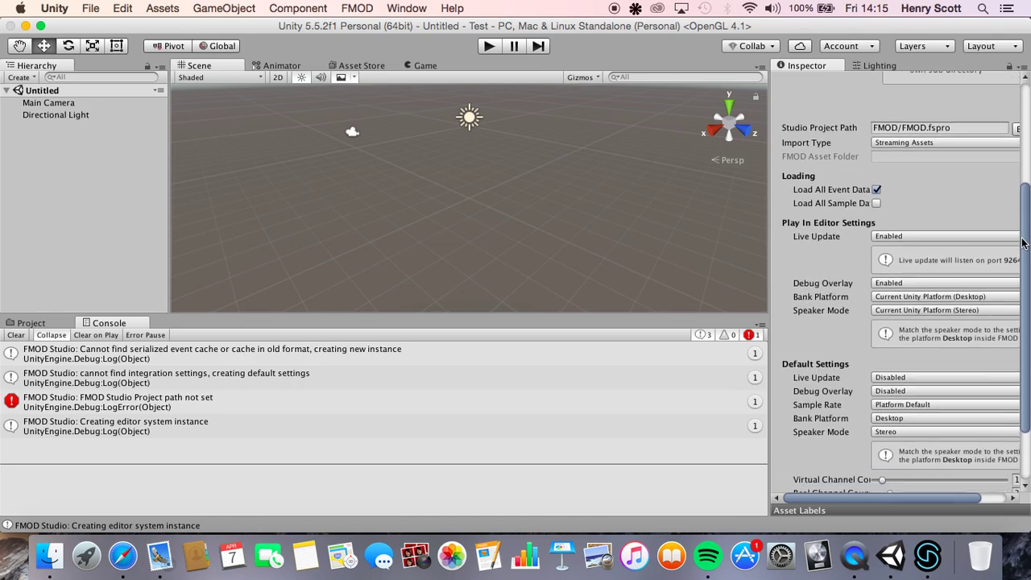
{"action": "scroll", "coordinate": [1028, 225], "scroll_direction": "down", "scroll_amount": 3}
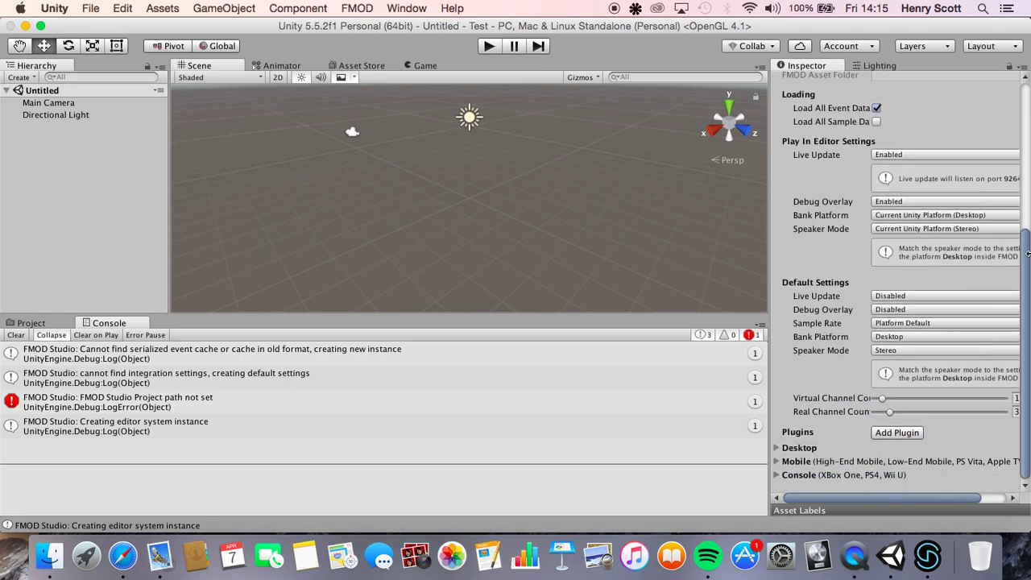
{"action": "scroll", "coordinate": [1027, 291], "scroll_direction": "up", "scroll_amount": 10}
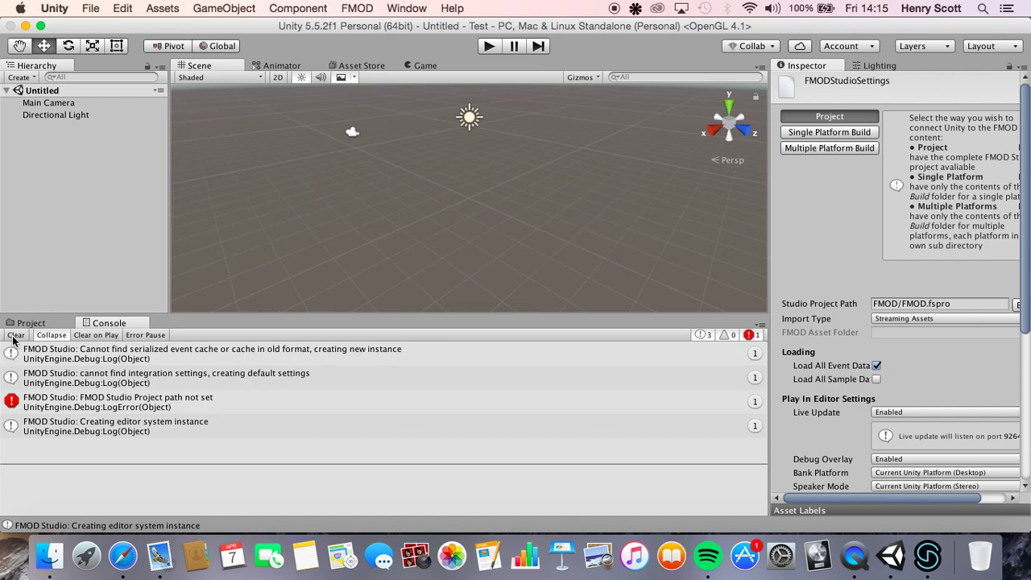
{"action": "left_click", "coordinate": [15, 335]}
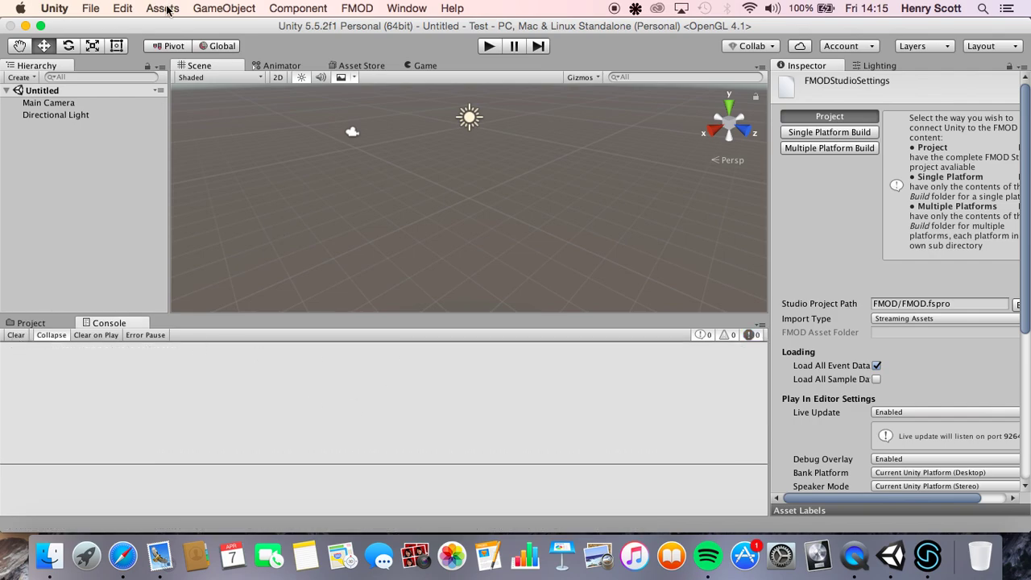
Step: Disable Unity Audio in the project's audio settings
{"action": "left_click", "coordinate": [115, 8]}
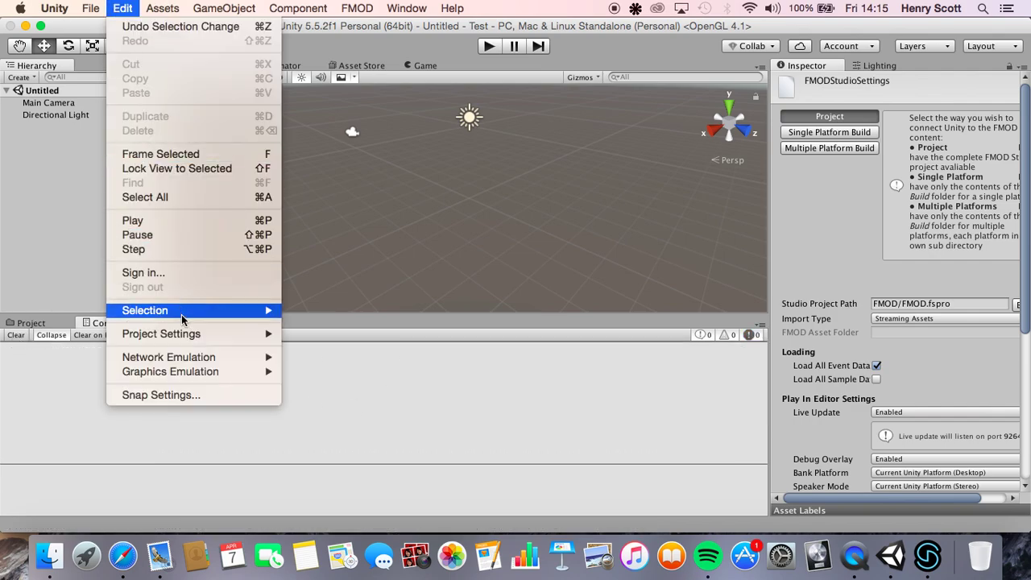
{"action": "mouse_move", "coordinate": [186, 334]}
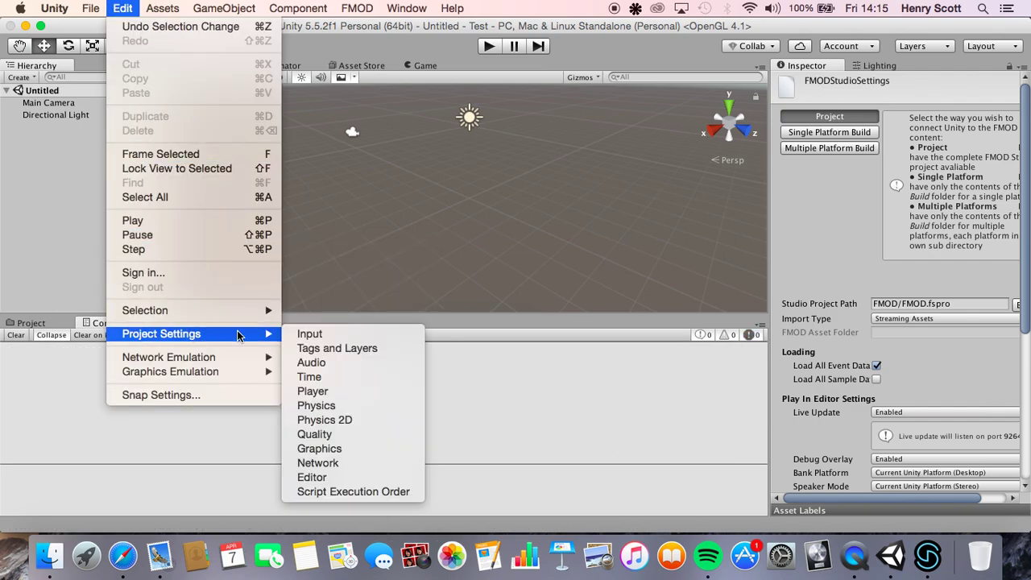
{"action": "left_click", "coordinate": [356, 362]}
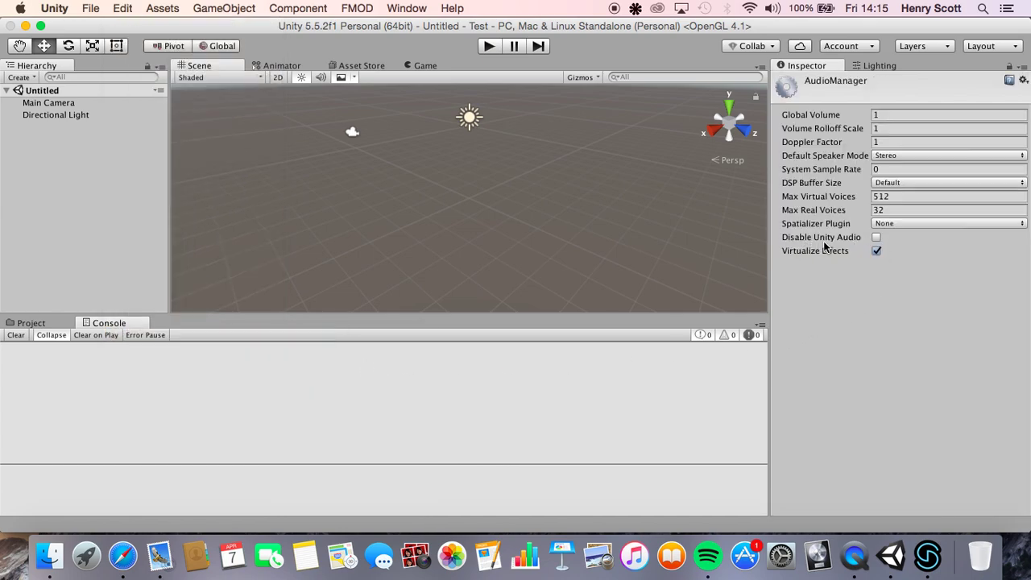
{"action": "left_click", "coordinate": [877, 238]}
Step: Switch to FMOD Studio and create a new event named Test
{"action": "left_click", "coordinate": [928, 557]}
{"action": "left_click", "coordinate": [890, 556]}
{"action": "left_click", "coordinate": [927, 556]}
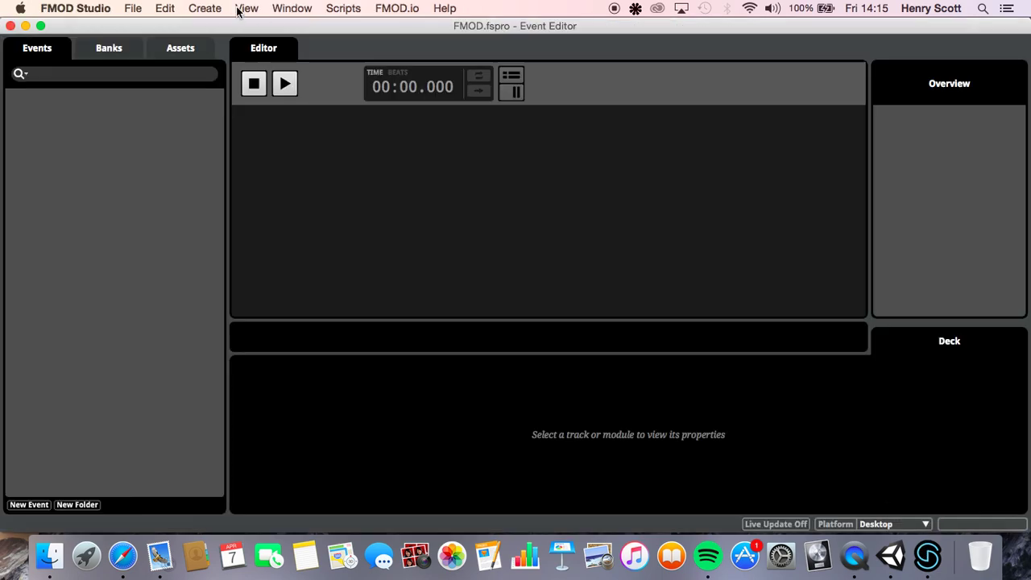
{"action": "right_click", "coordinate": [85, 101]}
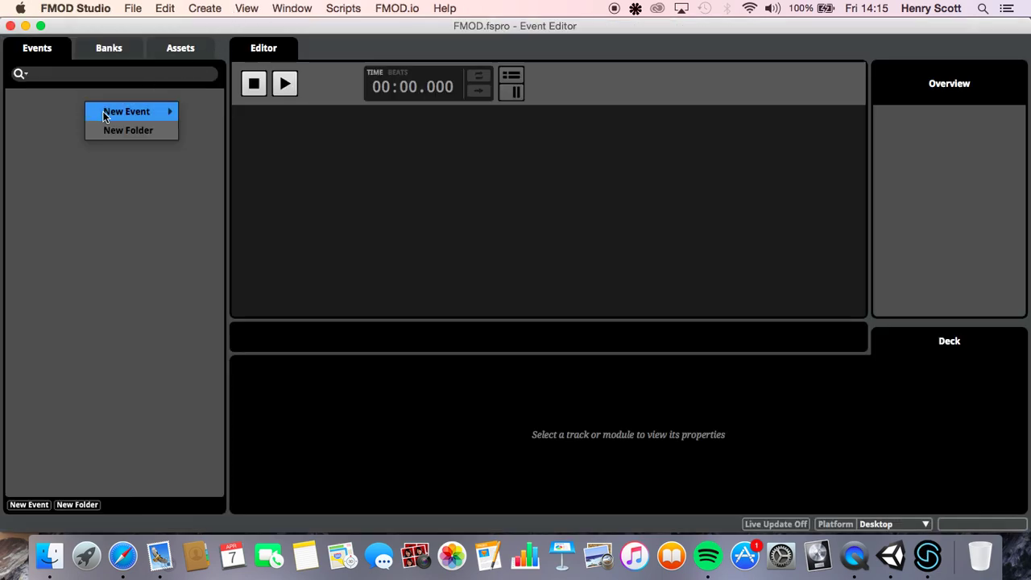
{"action": "mouse_move", "coordinate": [106, 112]}
{"action": "left_click", "coordinate": [232, 130]}
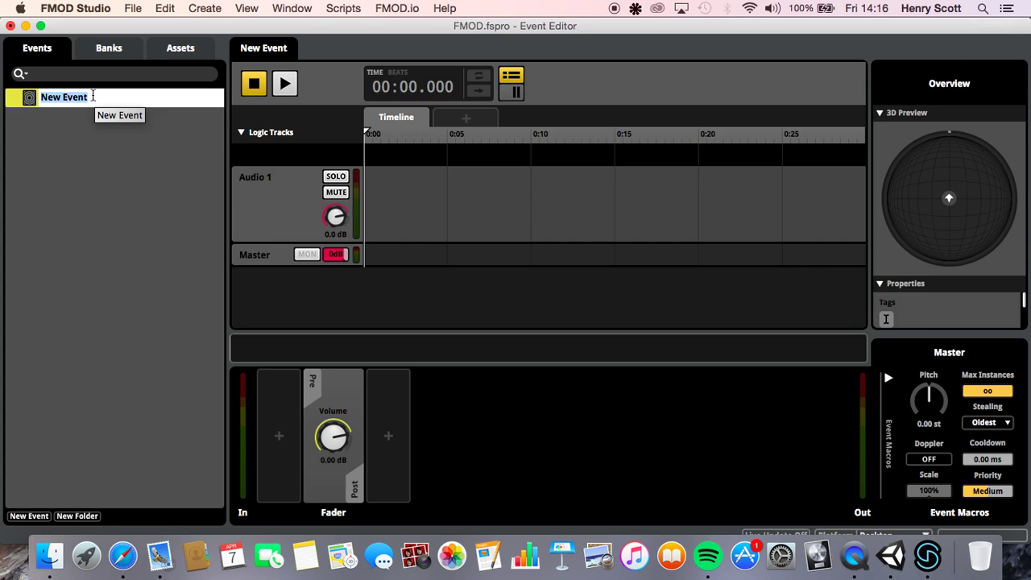
{"action": "type", "text": "Test"}
{"action": "key", "text": "Return"}
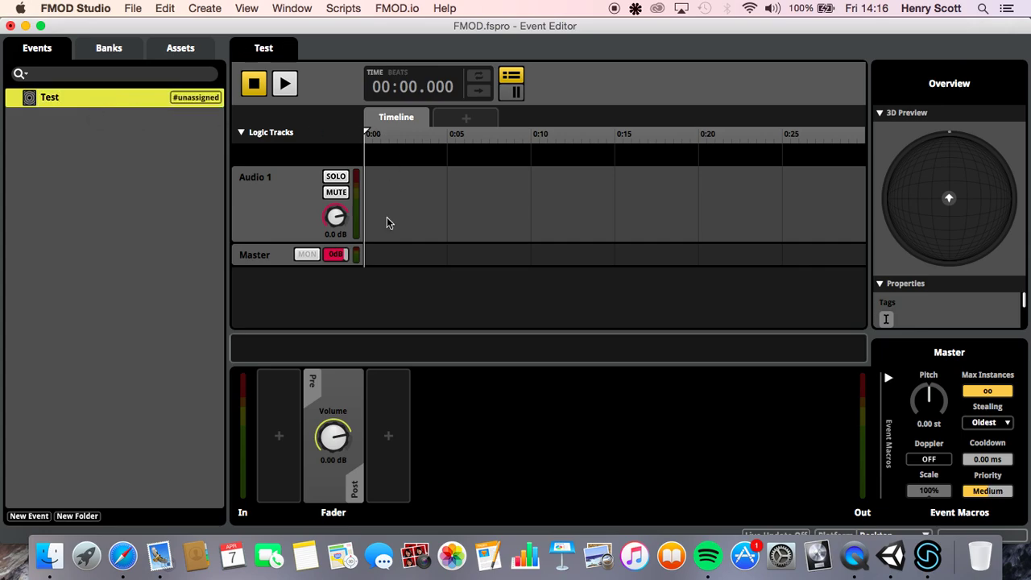
Step: Switch to Finder and open the Bounces folder inside the Logic folder of the home Music folder
{"action": "left_click", "coordinate": [49, 556]}
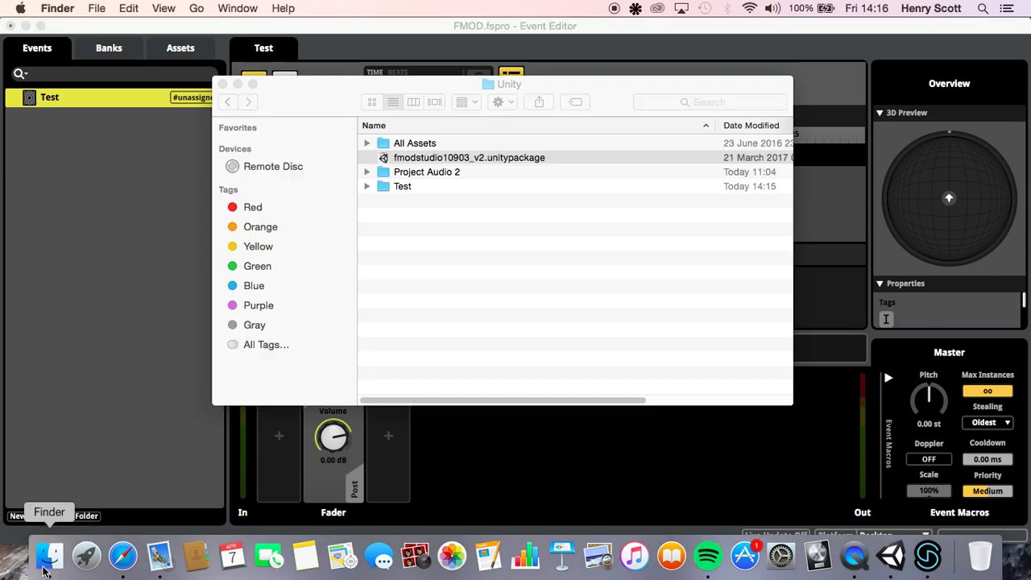
{"action": "left_click", "coordinate": [197, 8]}
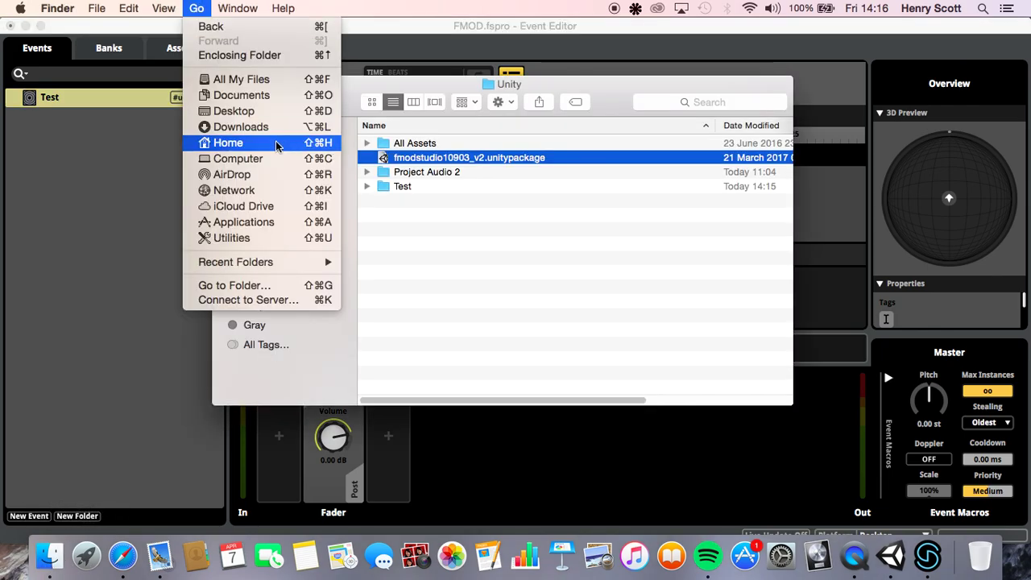
{"action": "left_click", "coordinate": [250, 145]}
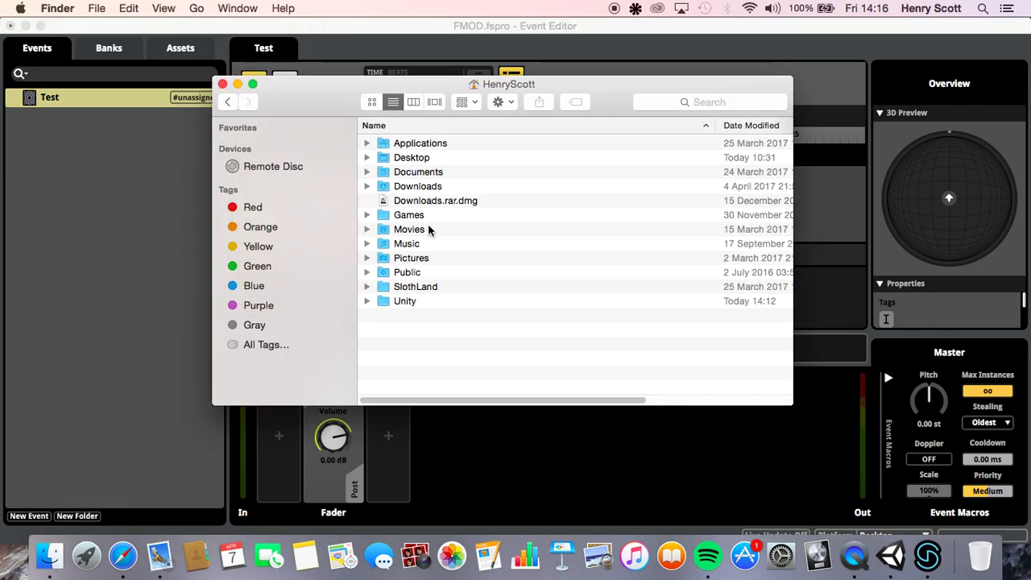
{"action": "double_click", "coordinate": [405, 244]}
{"action": "double_click", "coordinate": [419, 215]}
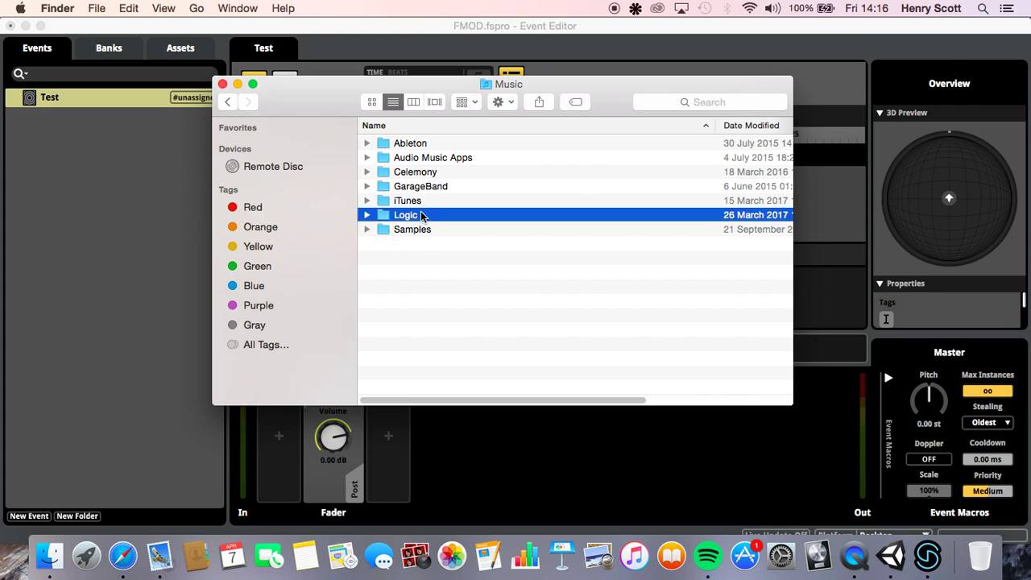
{"action": "double_click", "coordinate": [418, 204]}
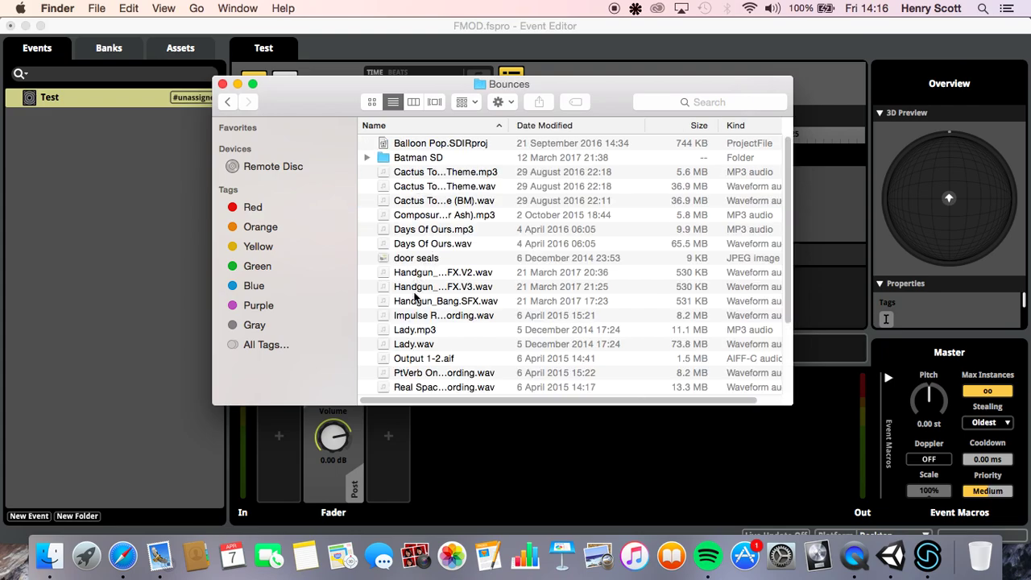
Step: Place Handgun_Bang.SFX.V2.wav at the start of the Test event's Audio 1 track and play the event
{"action": "left_click_drag", "start_coordinate": [328, 110], "coordinate": [292, 264]}
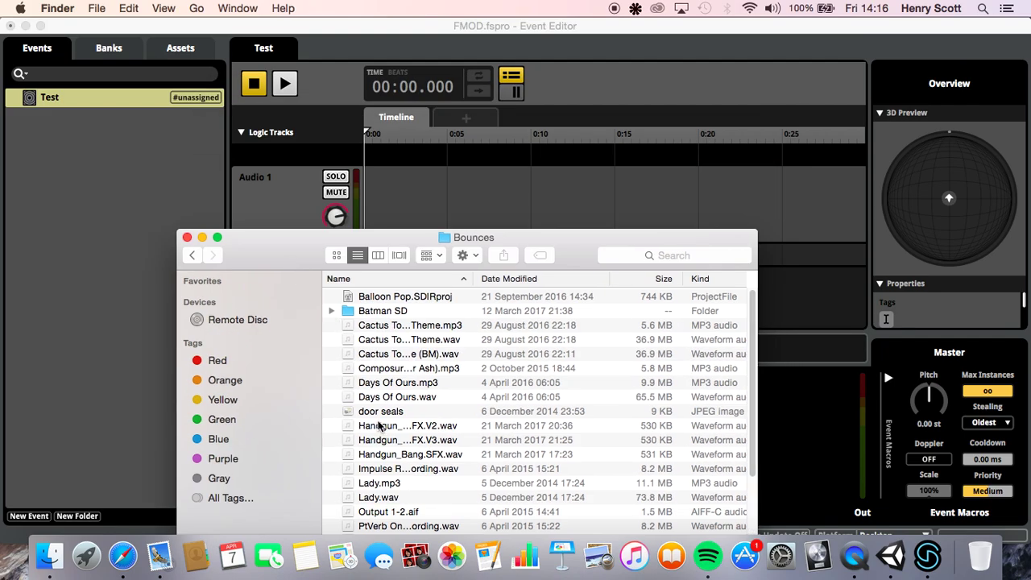
{"action": "left_click_drag", "start_coordinate": [379, 425], "coordinate": [377, 197]}
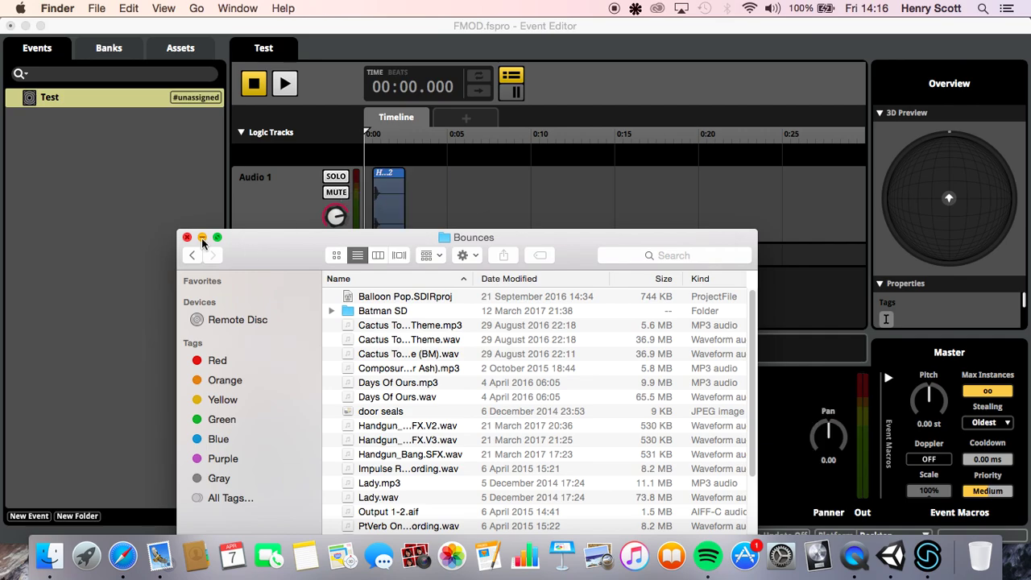
{"action": "left_click", "coordinate": [202, 240]}
{"action": "left_click", "coordinate": [376, 177]}
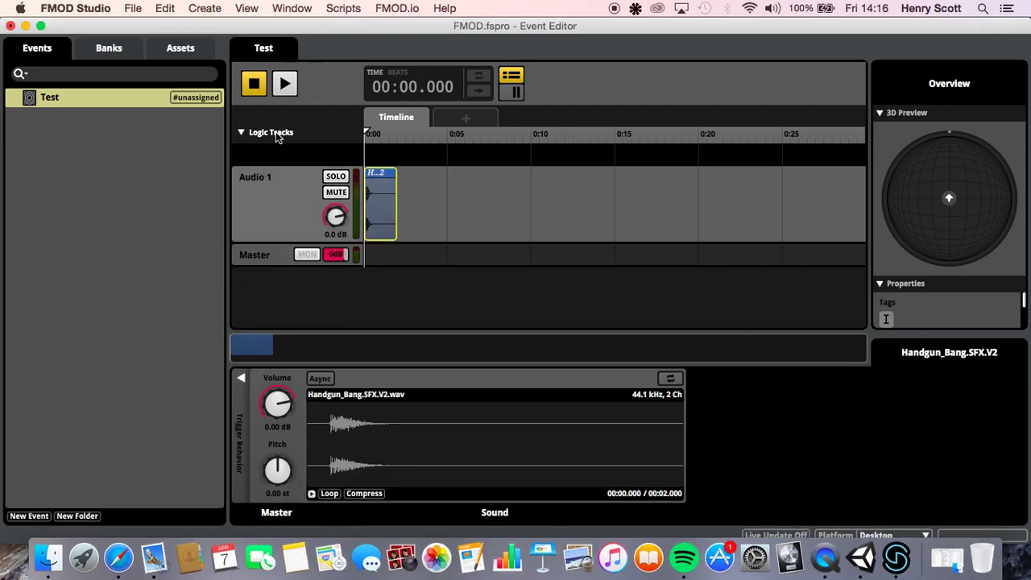
{"action": "left_click", "coordinate": [284, 84]}
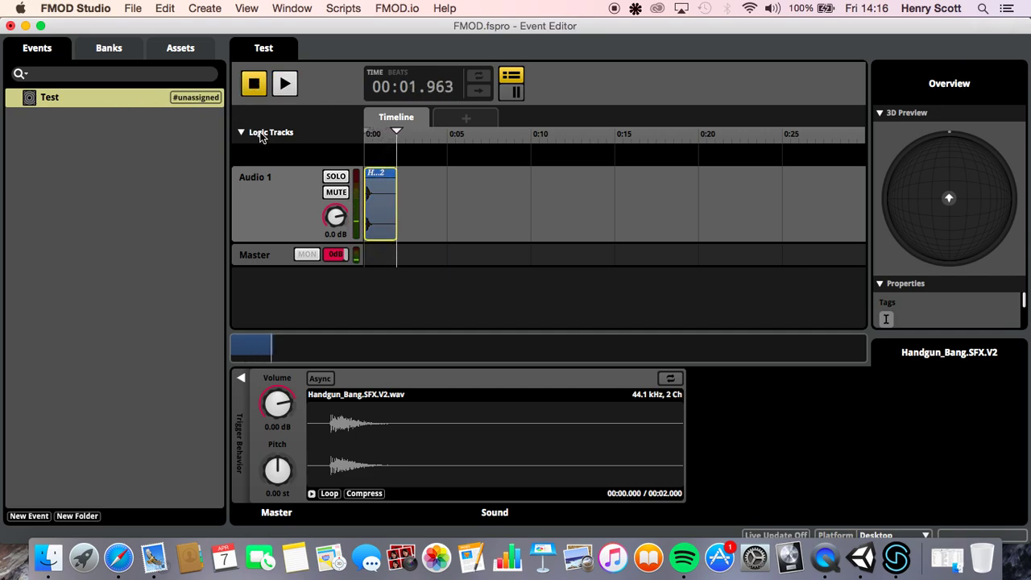
{"action": "right_click", "coordinate": [87, 94]}
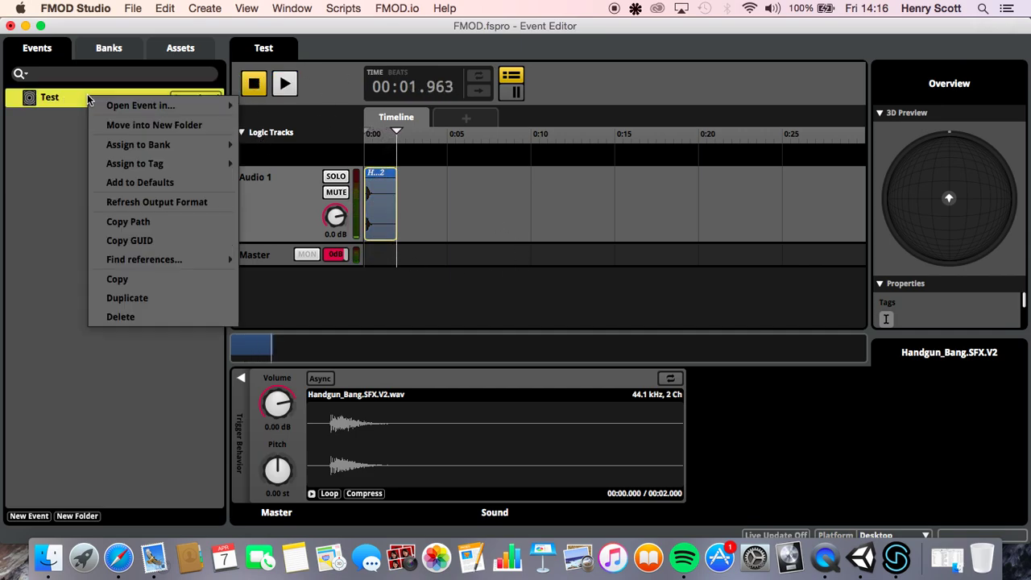
{"action": "left_click", "coordinate": [26, 223]}
{"action": "left_click", "coordinate": [123, 122]}
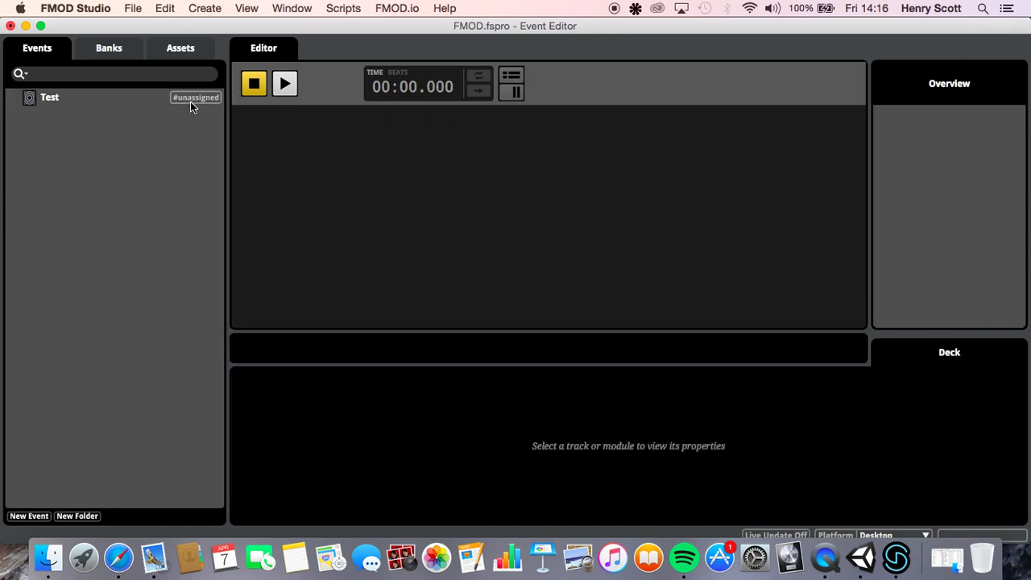
{"action": "left_click", "coordinate": [190, 101]}
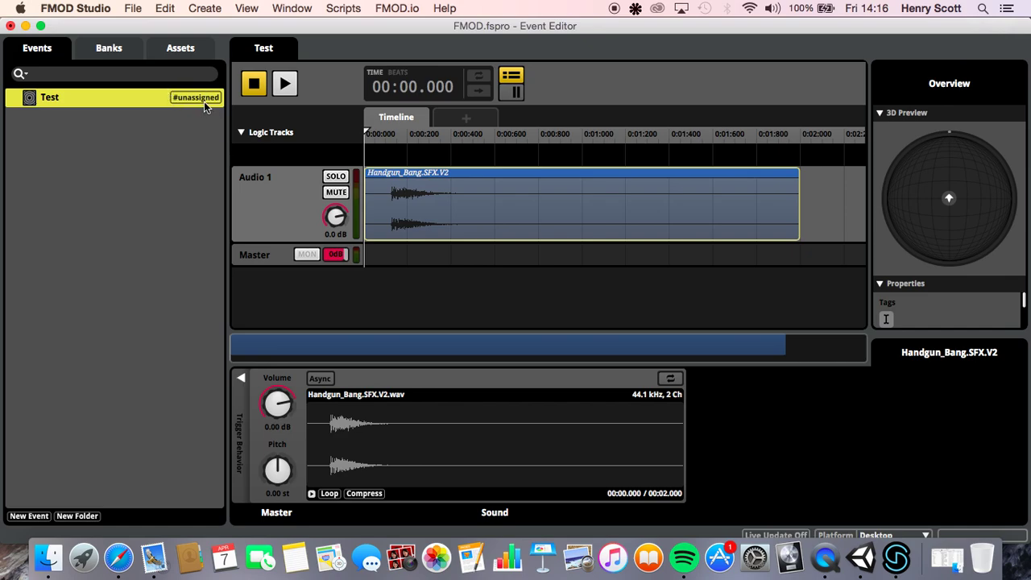
{"action": "right_click", "coordinate": [124, 99]}
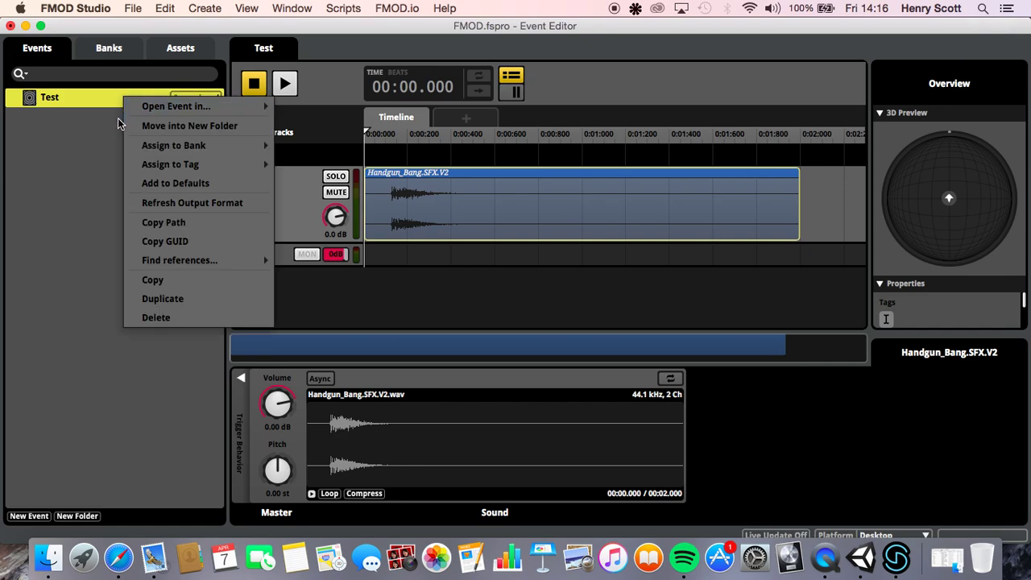
{"action": "left_click", "coordinate": [68, 121]}
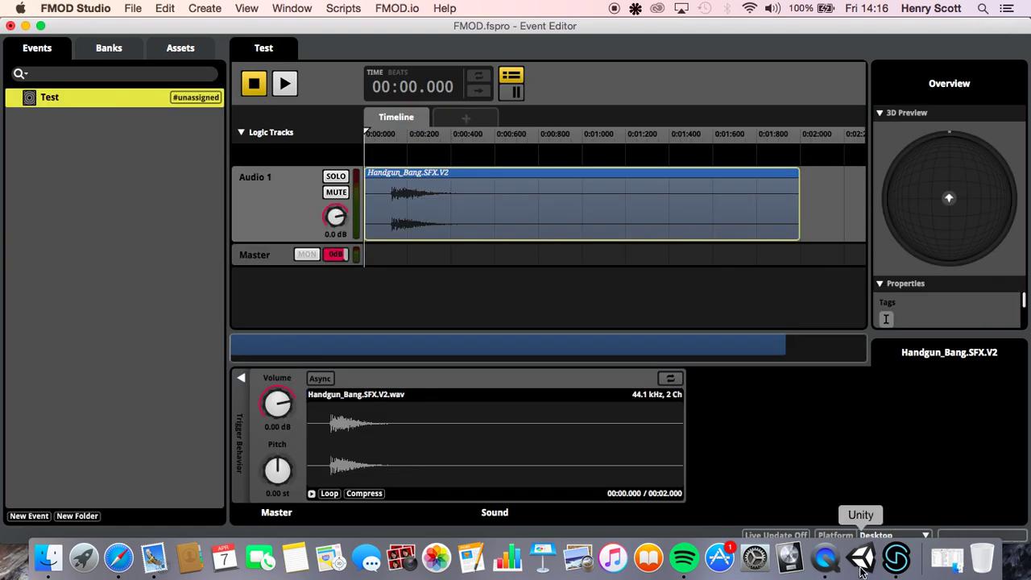
{"action": "left_click", "coordinate": [862, 557]}
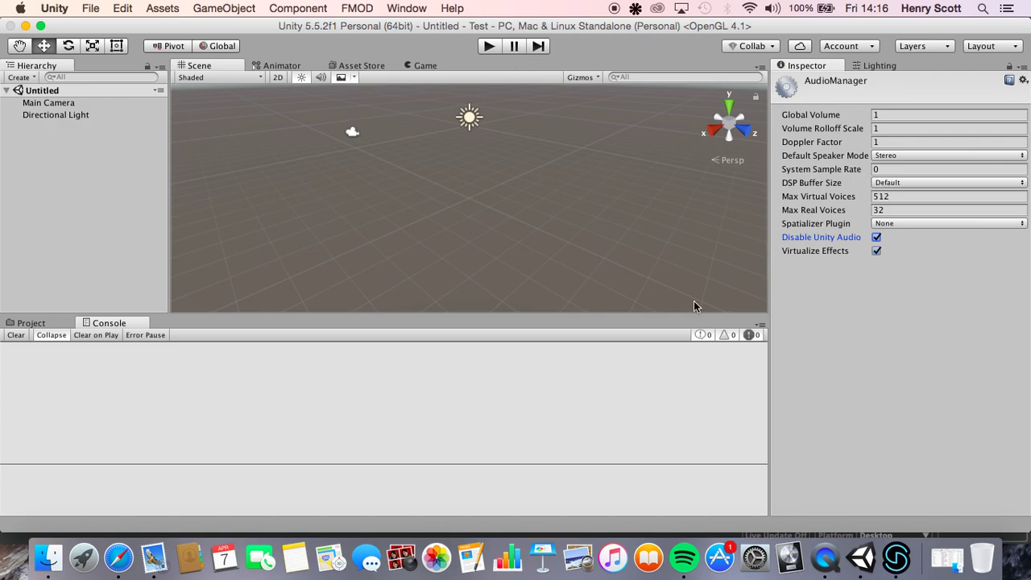
{"action": "left_click", "coordinate": [897, 558]}
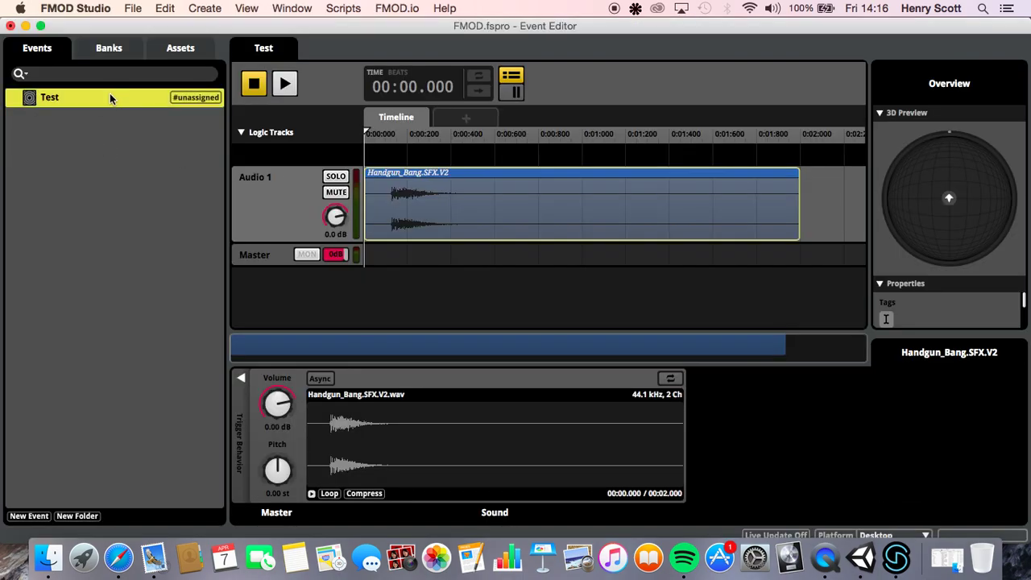
Step: Assign the Test event to the Master Bank
{"action": "right_click", "coordinate": [110, 95]}
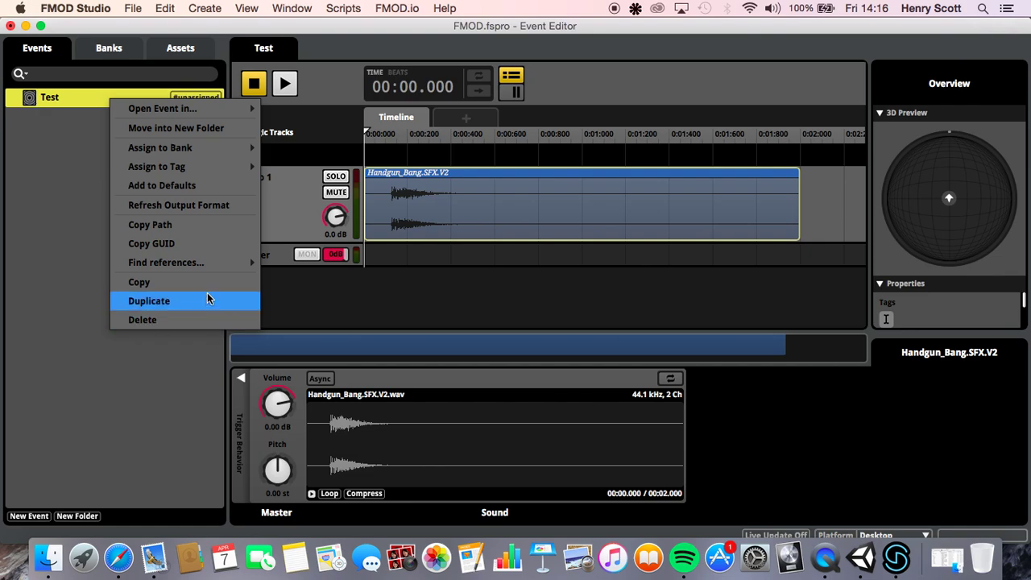
{"action": "mouse_move", "coordinate": [211, 148]}
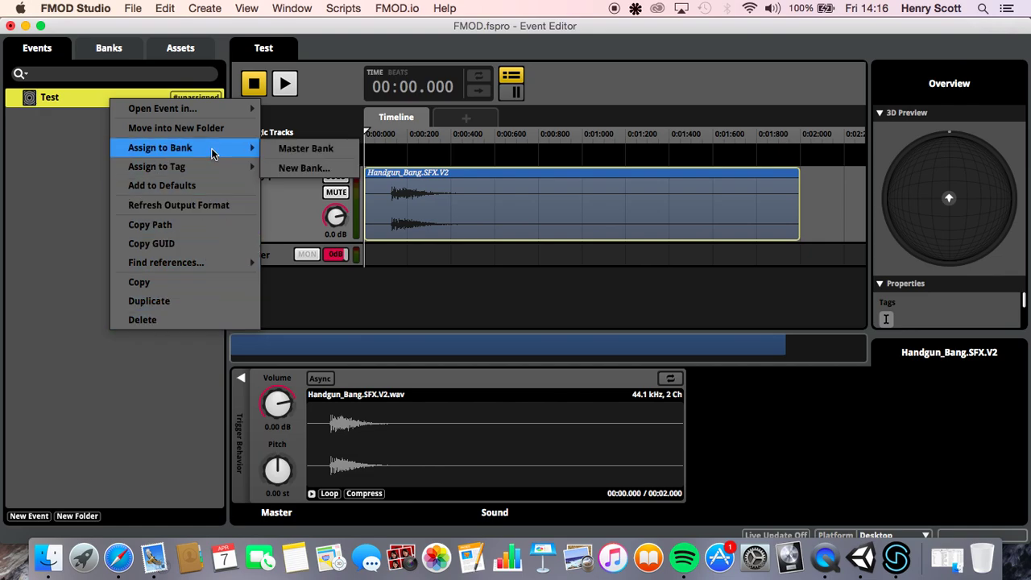
{"action": "left_click", "coordinate": [310, 152]}
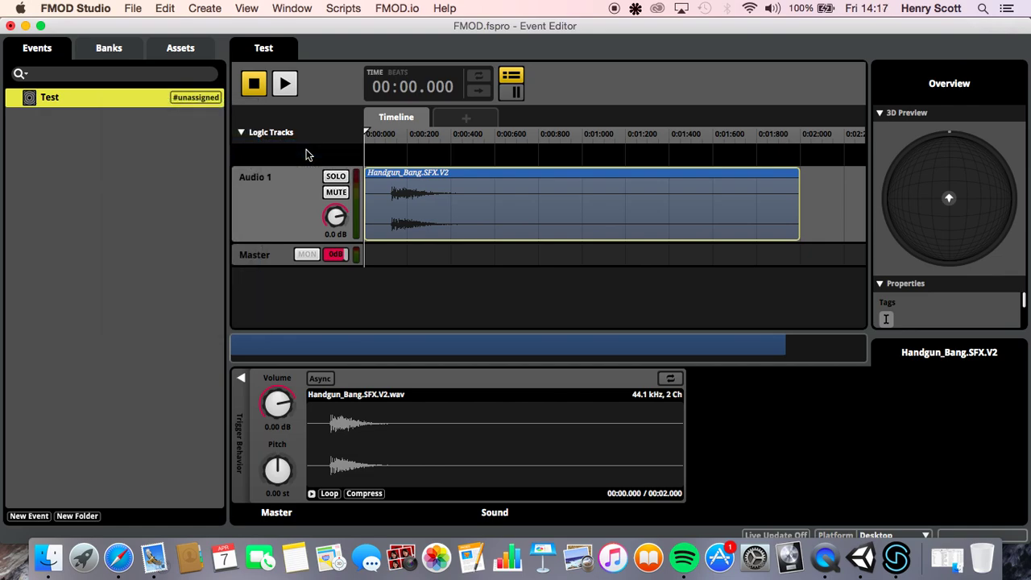
Step: Build the FMOD project's banks and save the project
{"action": "left_click", "coordinate": [134, 9]}
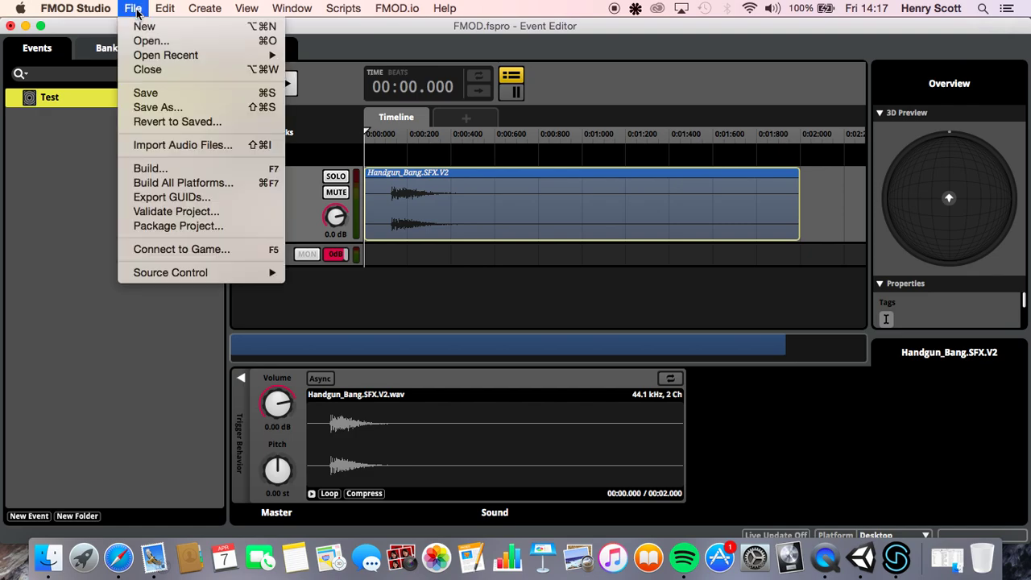
{"action": "left_click", "coordinate": [152, 167]}
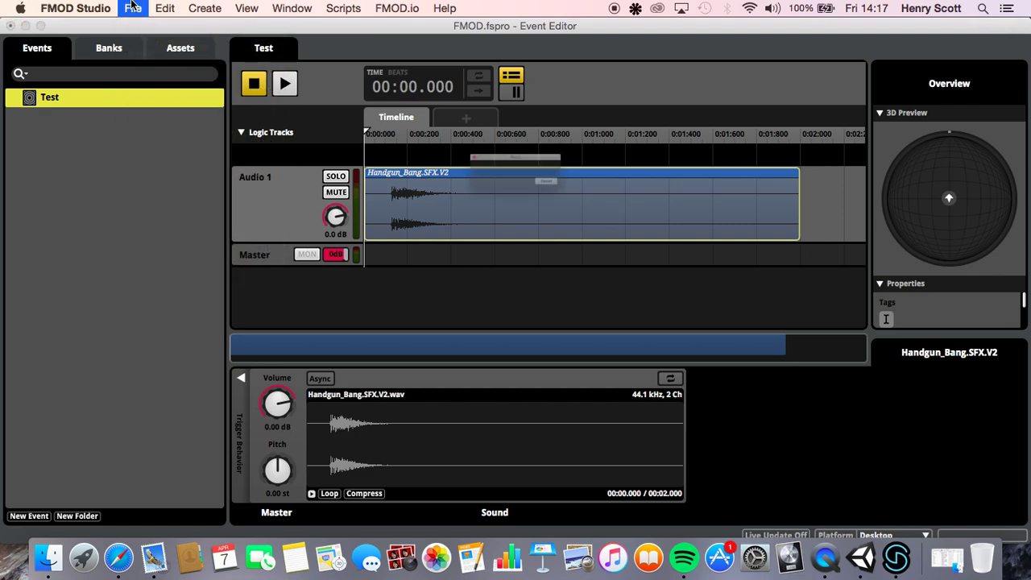
{"action": "left_click", "coordinate": [133, 8]}
{"action": "left_click", "coordinate": [147, 93]}
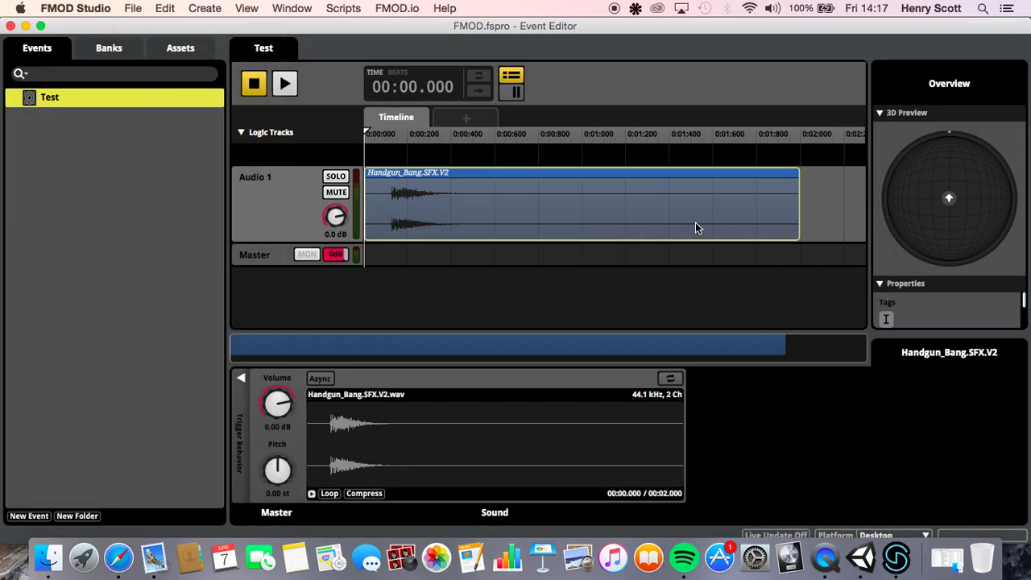
Step: Switch to Unity, create an empty GameObject in the scene and add an FMOD Studio Event Emitter component to it
{"action": "left_click", "coordinate": [860, 567]}
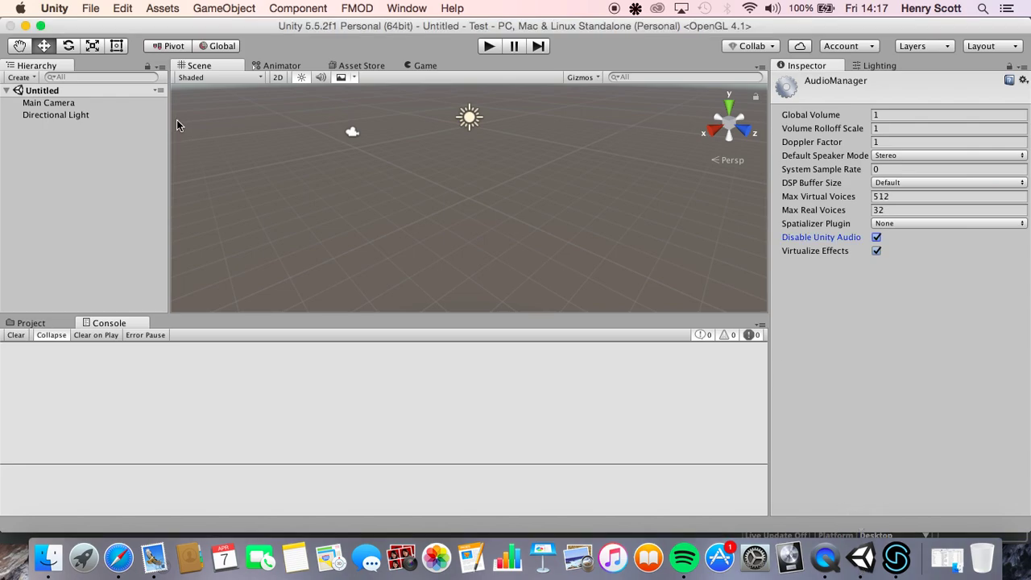
{"action": "right_click", "coordinate": [60, 134]}
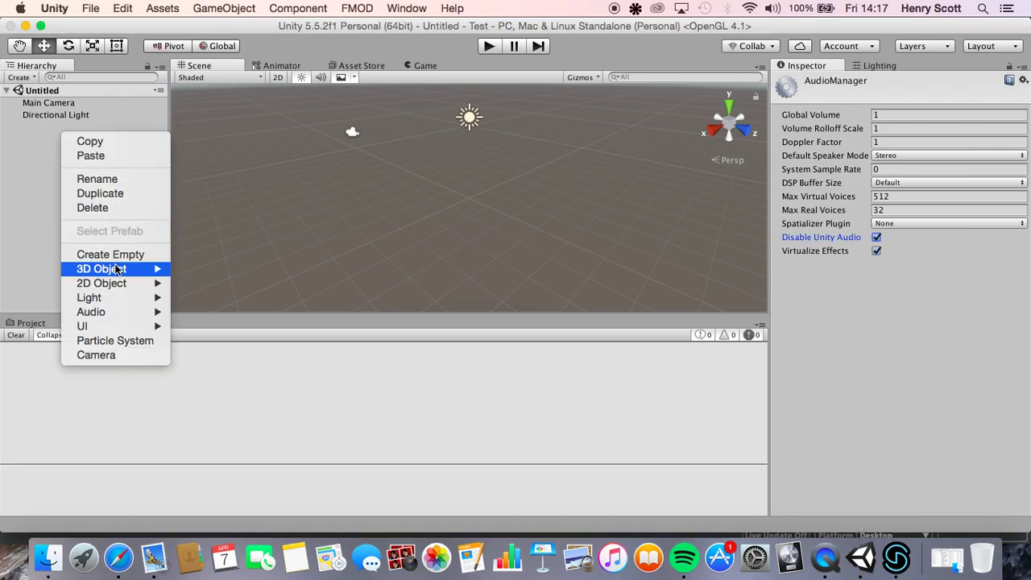
{"action": "left_click", "coordinate": [114, 255]}
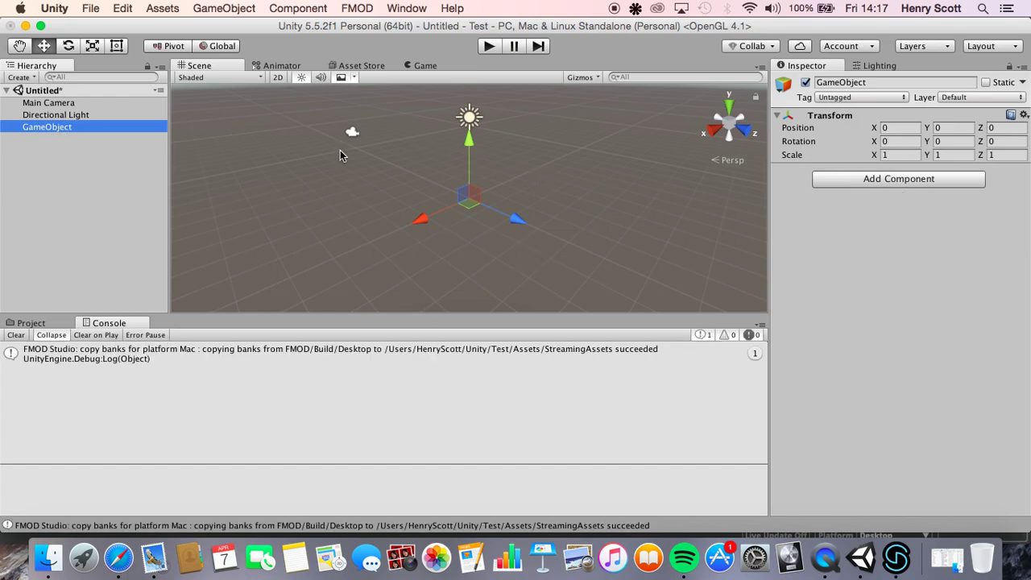
{"action": "left_click", "coordinate": [887, 179]}
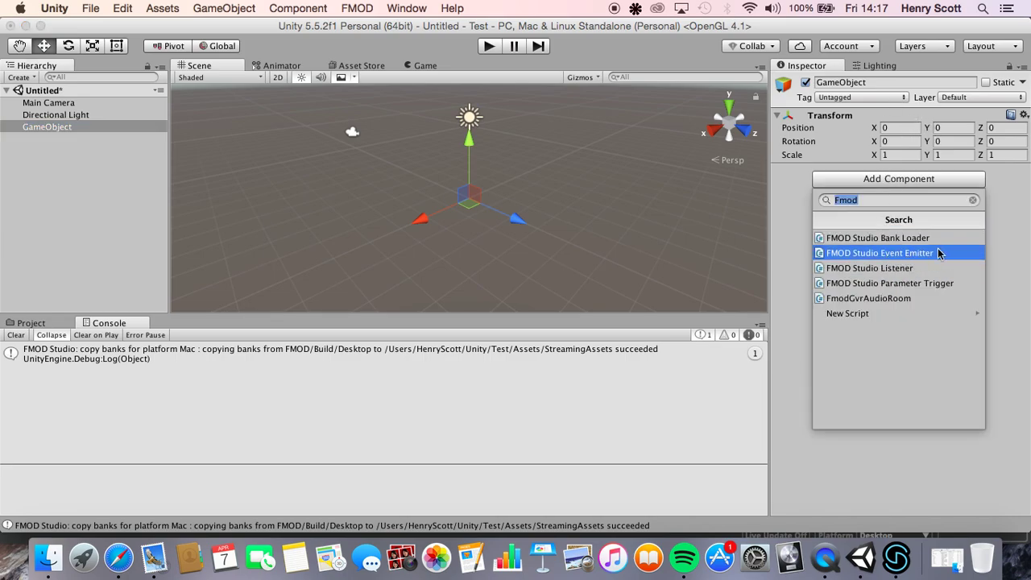
{"action": "left_click", "coordinate": [925, 253]}
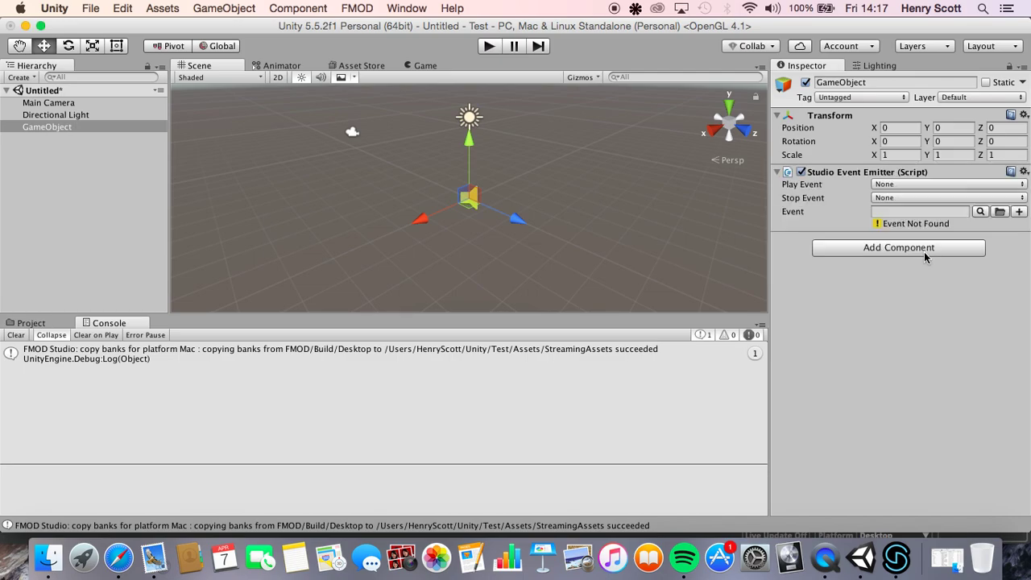
Step: Assign the Test event to the GameObject's Studio Event Emitter and set its Play Event to Object Start
{"action": "left_click", "coordinate": [981, 211]}
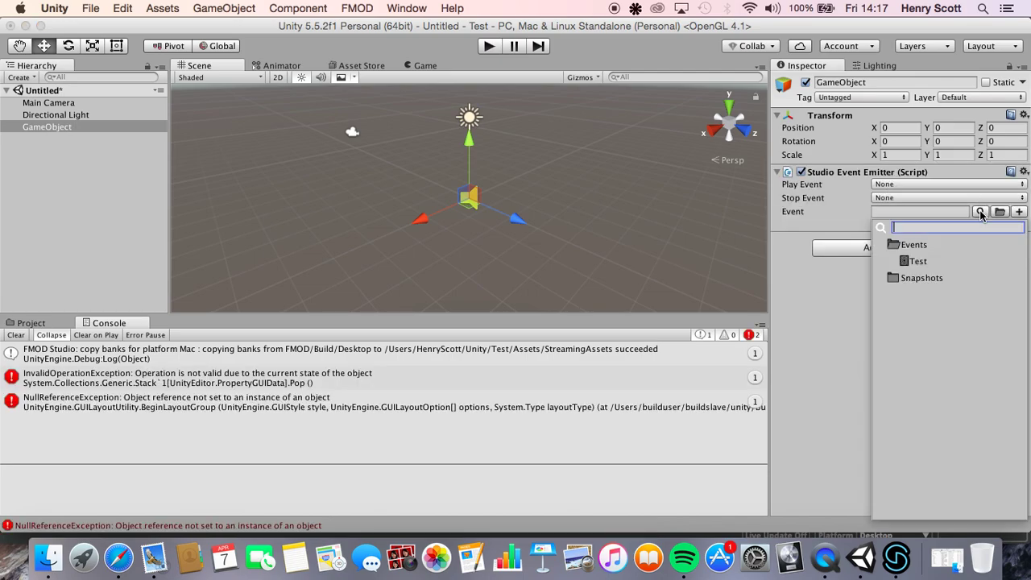
{"action": "double_click", "coordinate": [921, 262]}
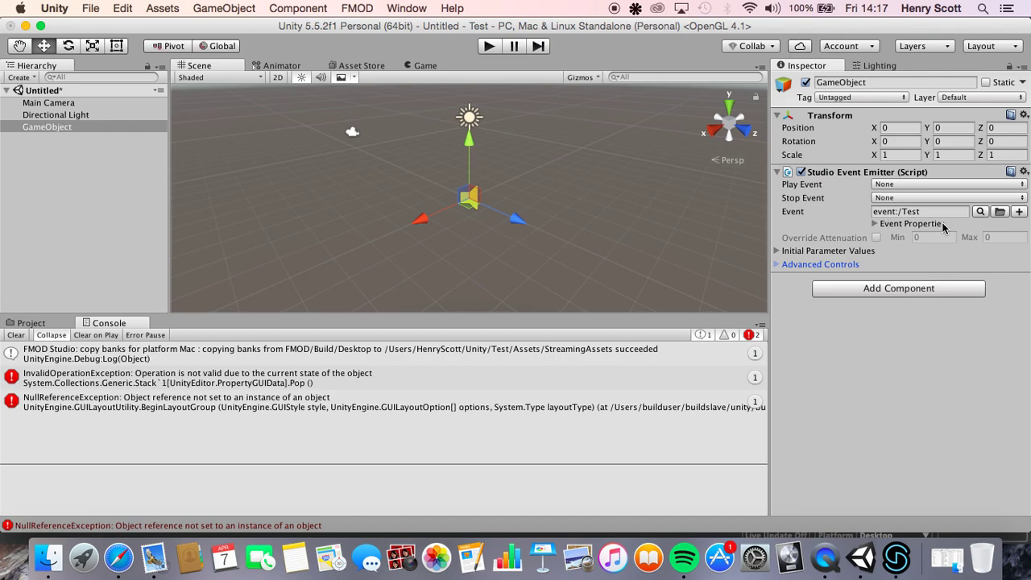
{"action": "left_click", "coordinate": [871, 342]}
{"action": "left_click", "coordinate": [910, 186]}
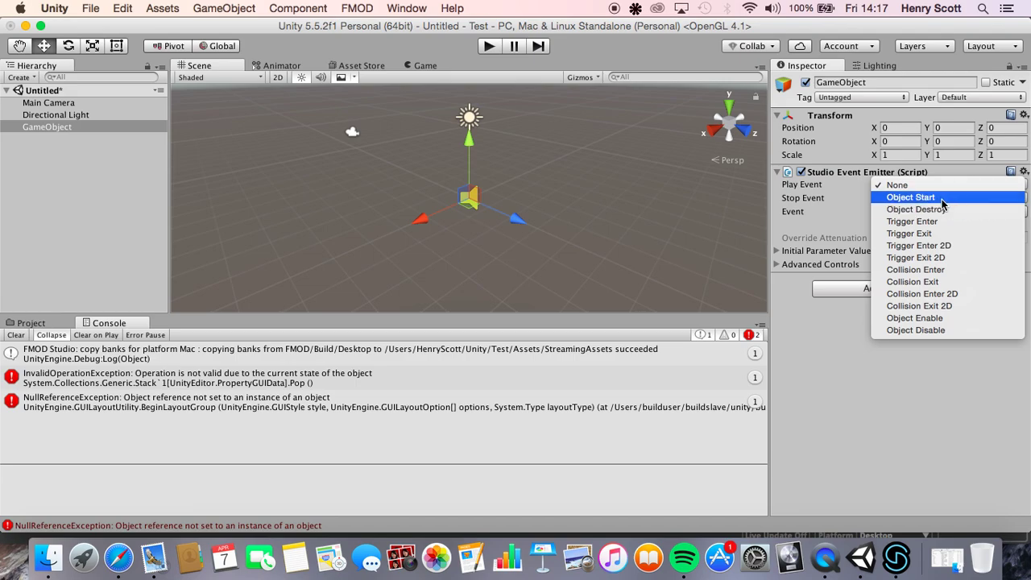
{"action": "left_click", "coordinate": [942, 197]}
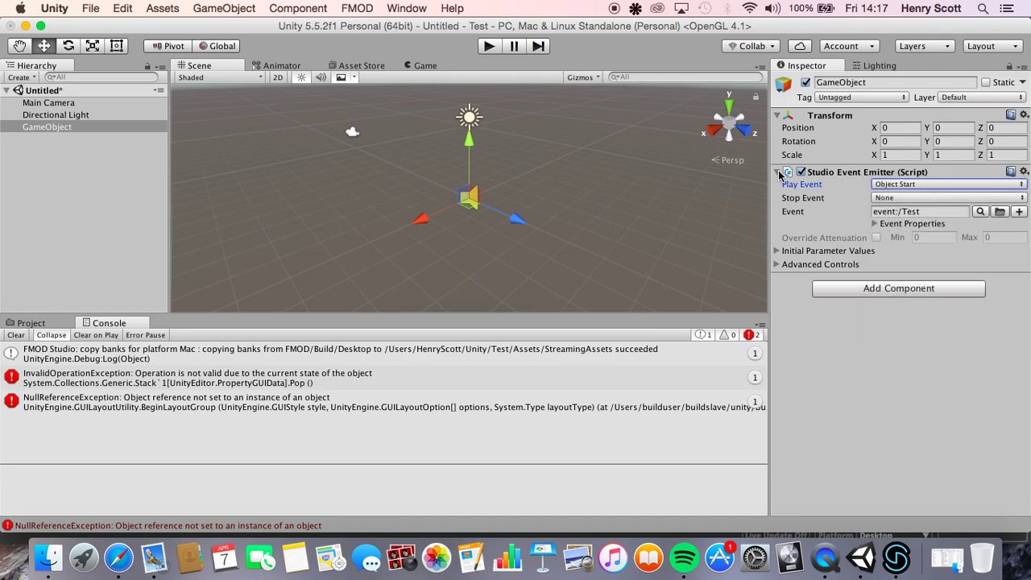
Step: Replace the Main Camera's Audio Listener component with an FMOD Studio Listener
{"action": "left_click", "coordinate": [68, 105]}
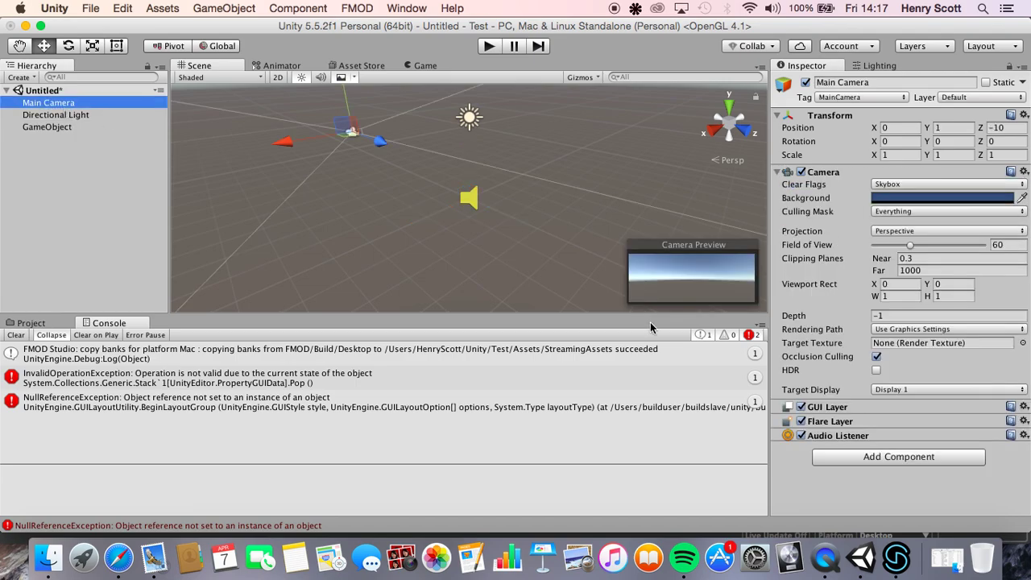
{"action": "right_click", "coordinate": [838, 439]}
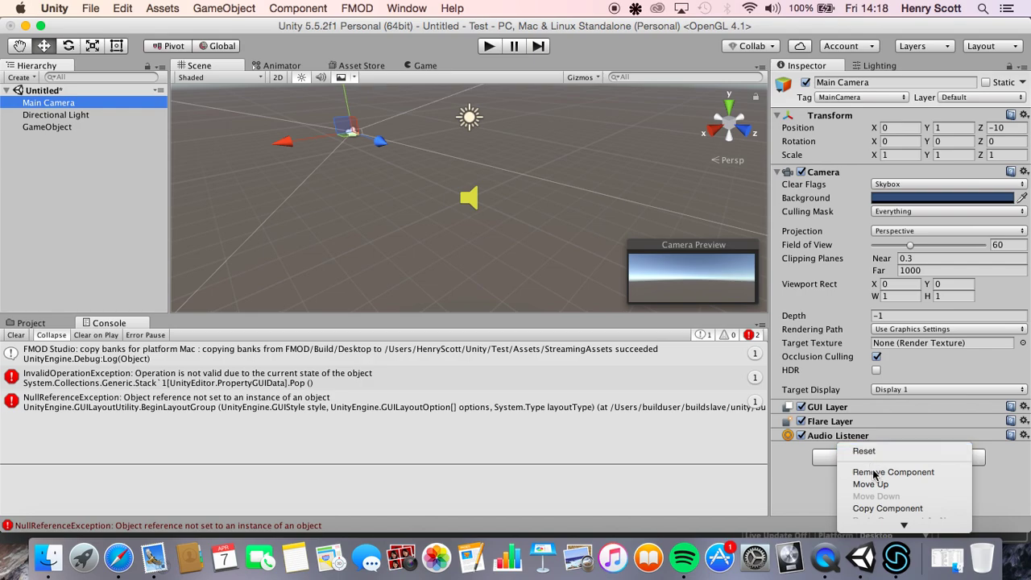
{"action": "left_click", "coordinate": [836, 436]}
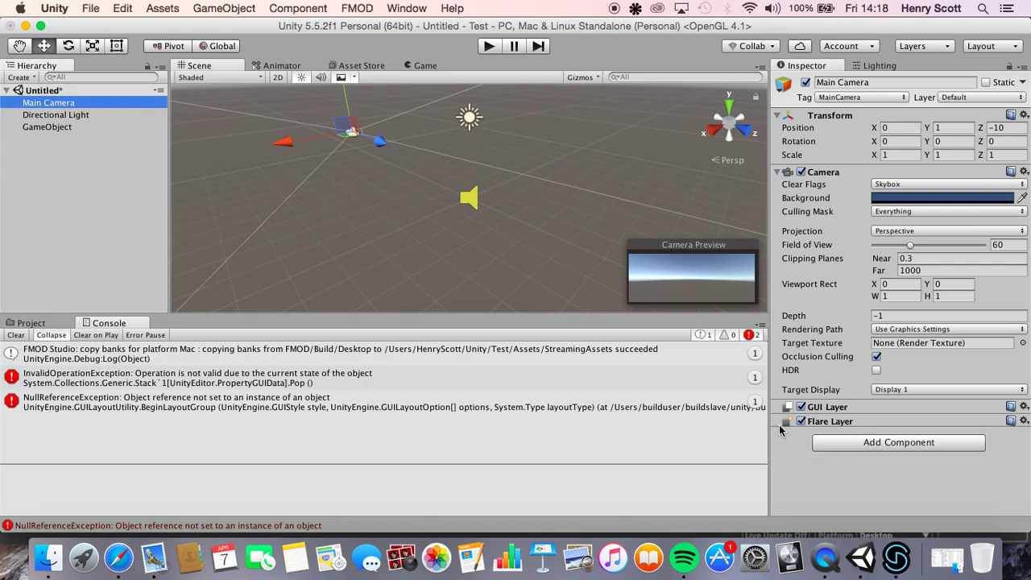
{"action": "left_click", "coordinate": [859, 442]}
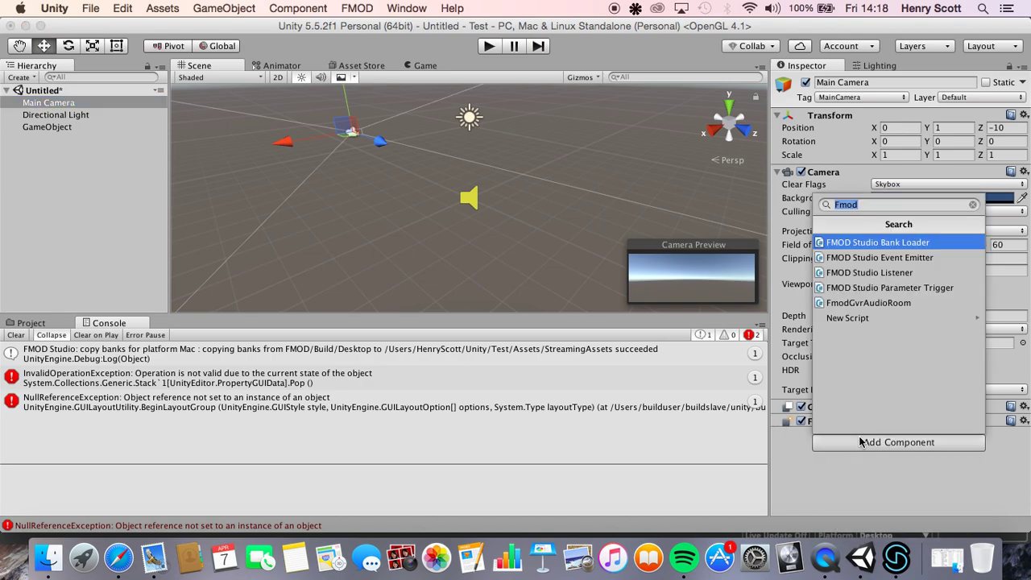
{"action": "left_click", "coordinate": [901, 274]}
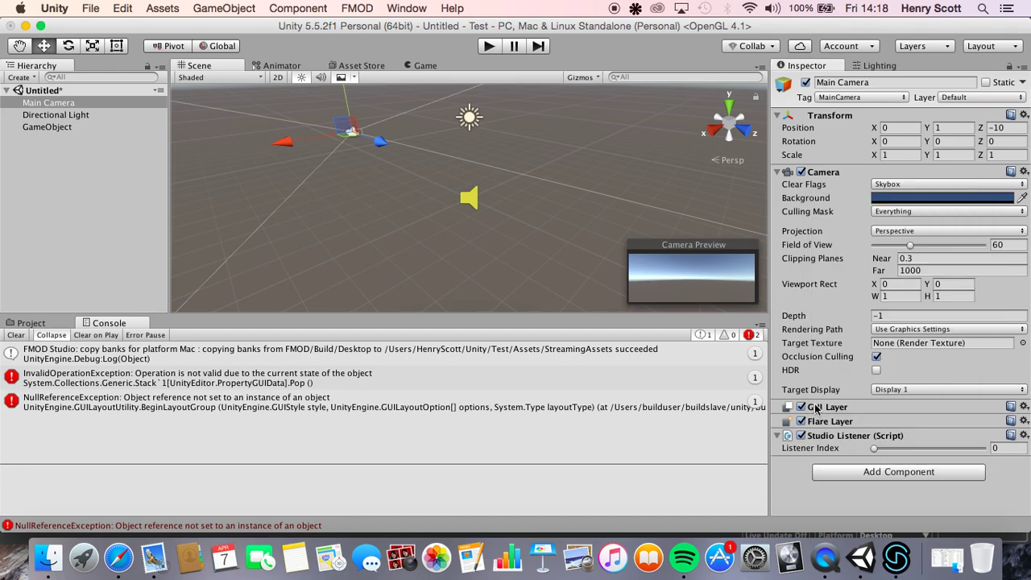
Step: Move the Main Camera toward the emitter to about Z -3.06 and run the scene briefly to test the sound
{"action": "left_click_drag", "start_coordinate": [380, 142], "coordinate": [452, 204]}
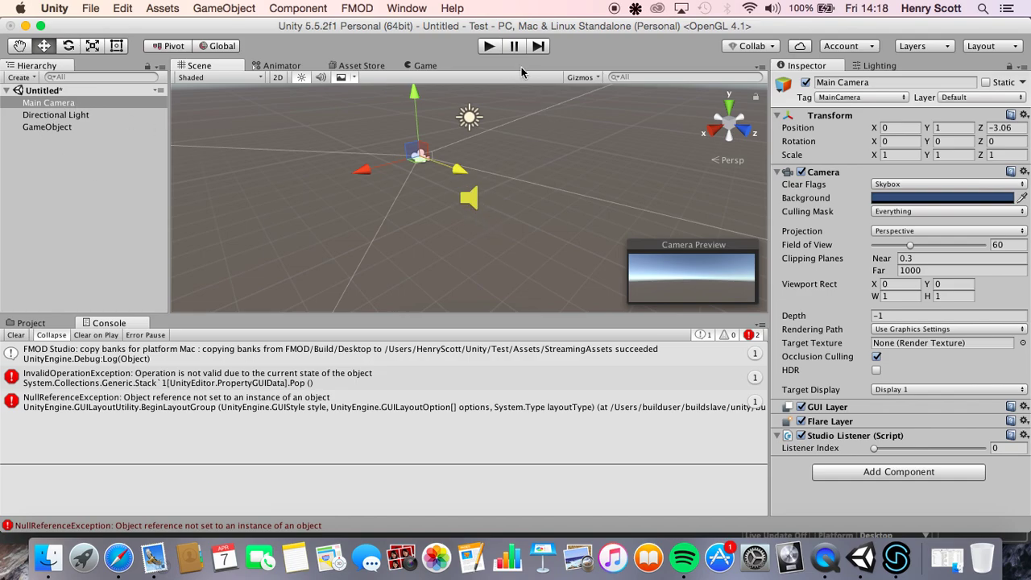
{"action": "left_click", "coordinate": [488, 46]}
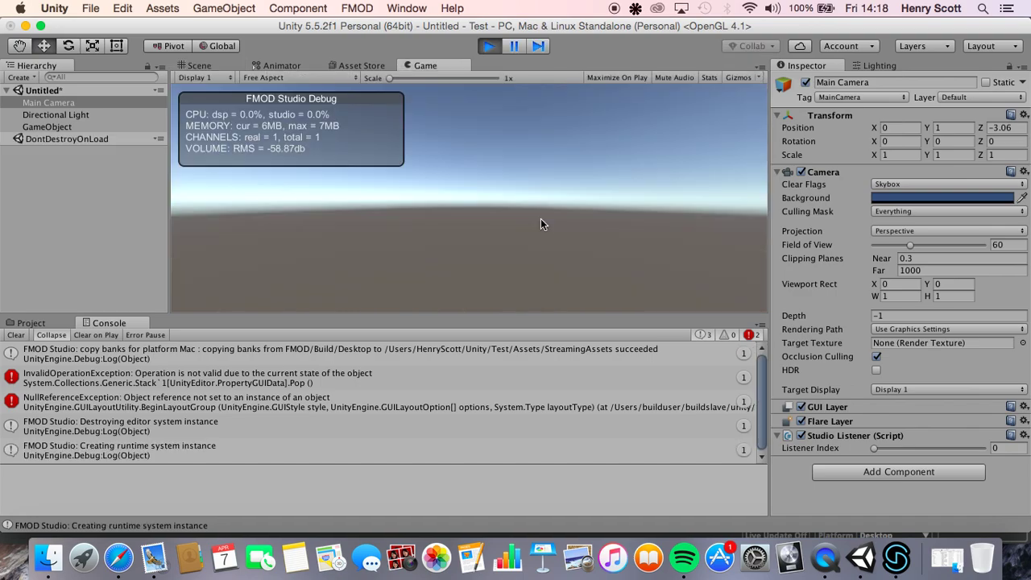
{"action": "left_click", "coordinate": [488, 47]}
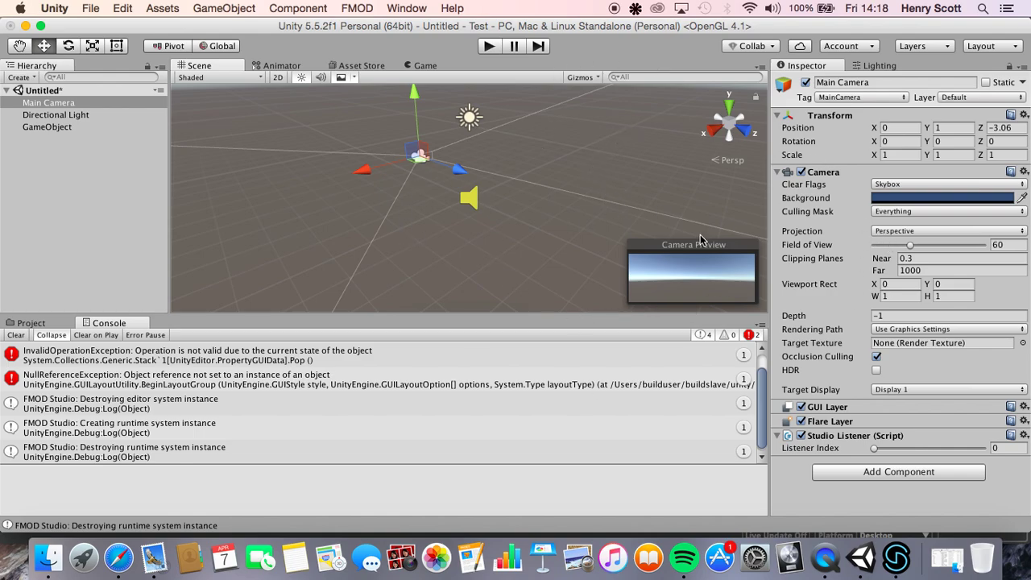
Step: Review the GameObject's event emitter settings, check the Test event in FMOD Studio and return to Unity
{"action": "left_click", "coordinate": [68, 130]}
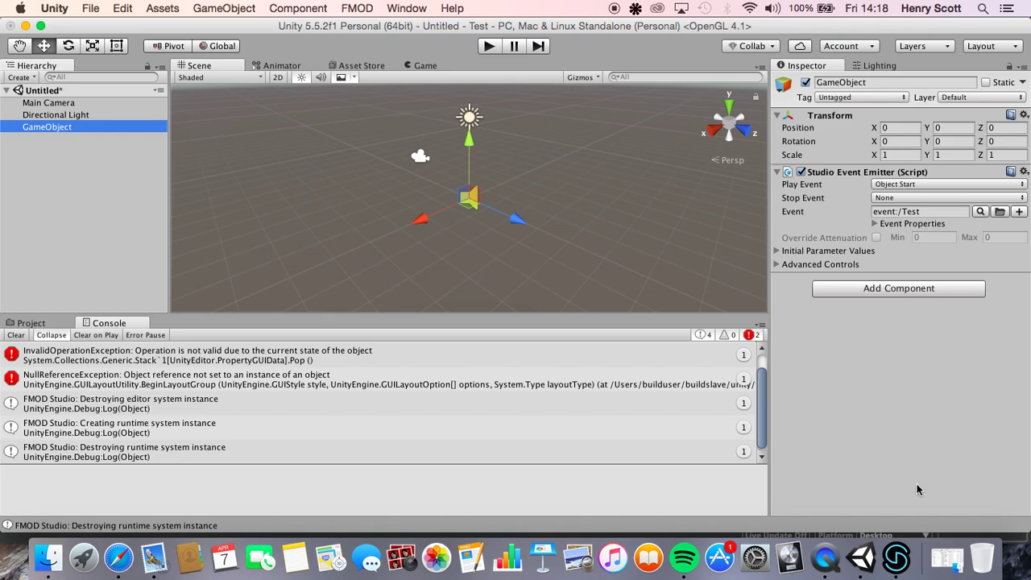
{"action": "left_click", "coordinate": [897, 556]}
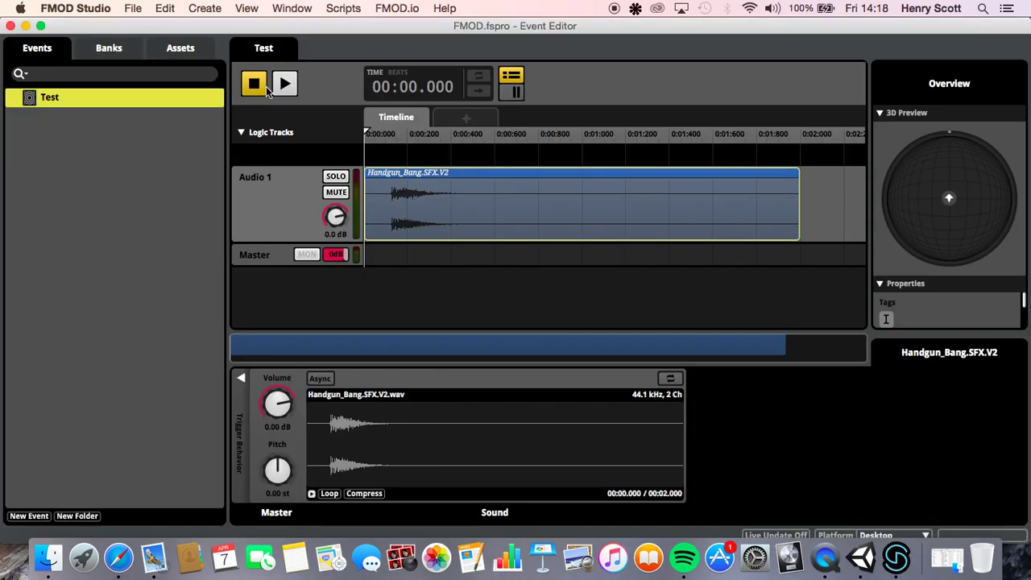
{"action": "left_click", "coordinate": [861, 557]}
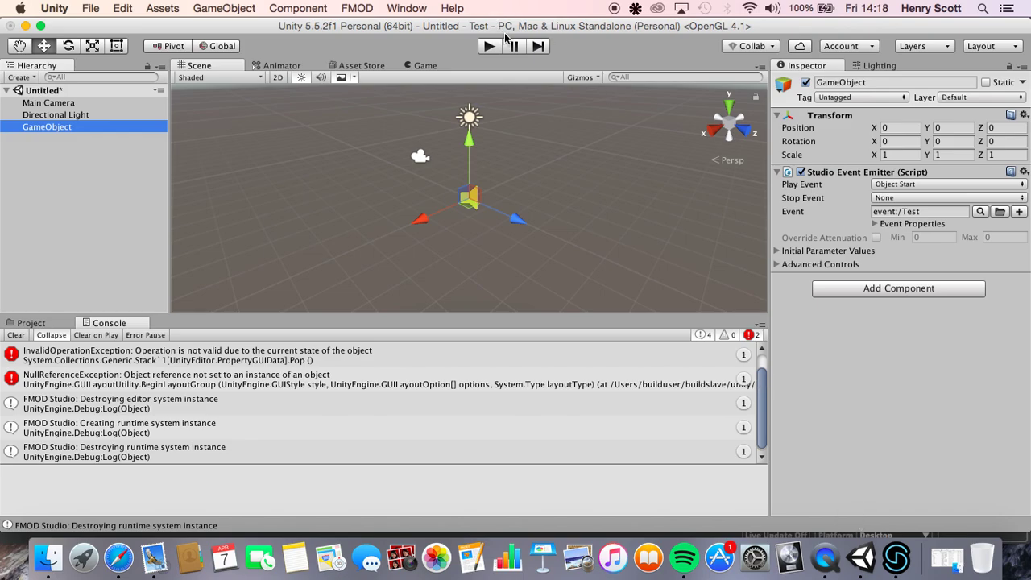